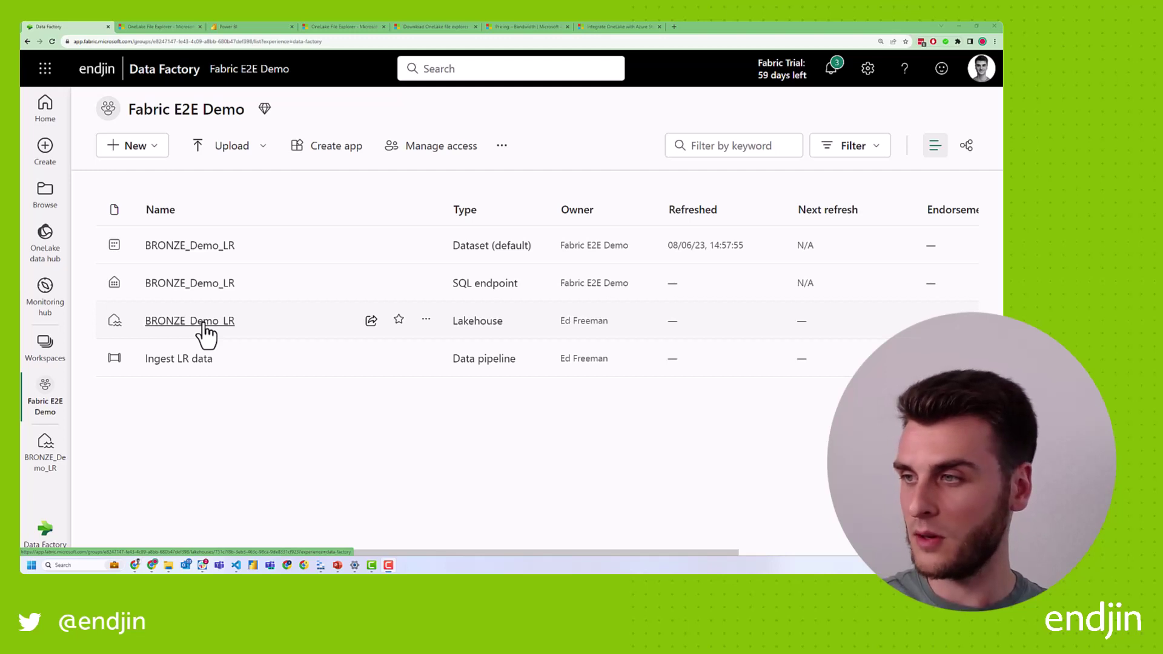
Open the BRONZE_Demo_LR lakehouse and show its raw folder's land_registry and ons subfolders
left_click(212, 328)
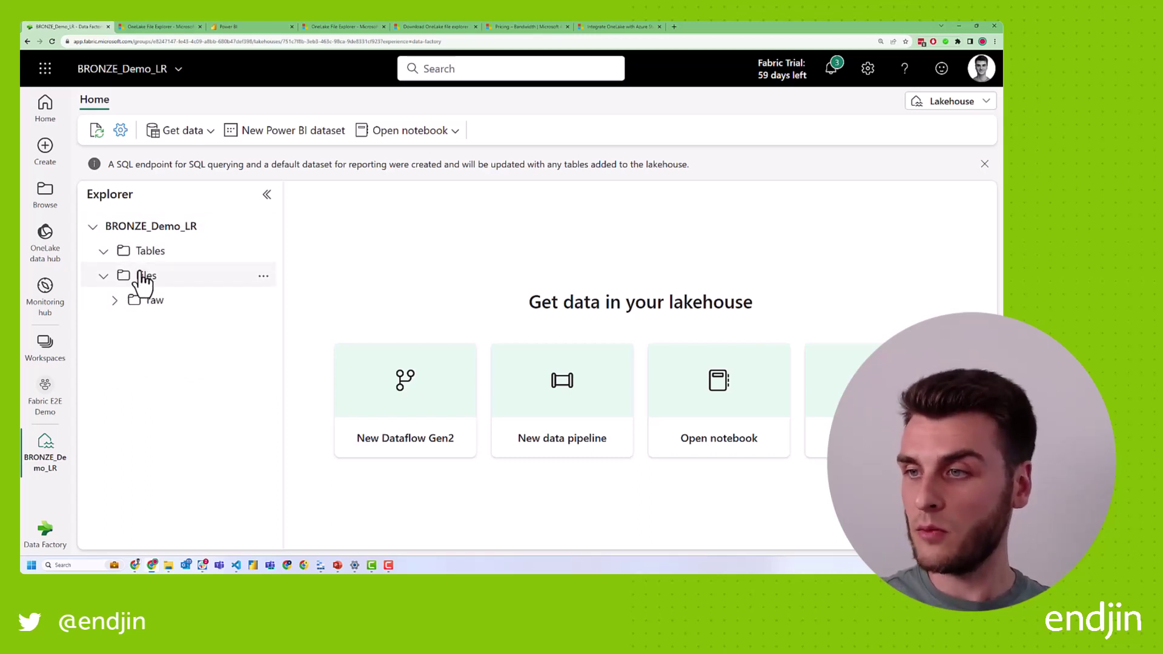
left_click(168, 298)
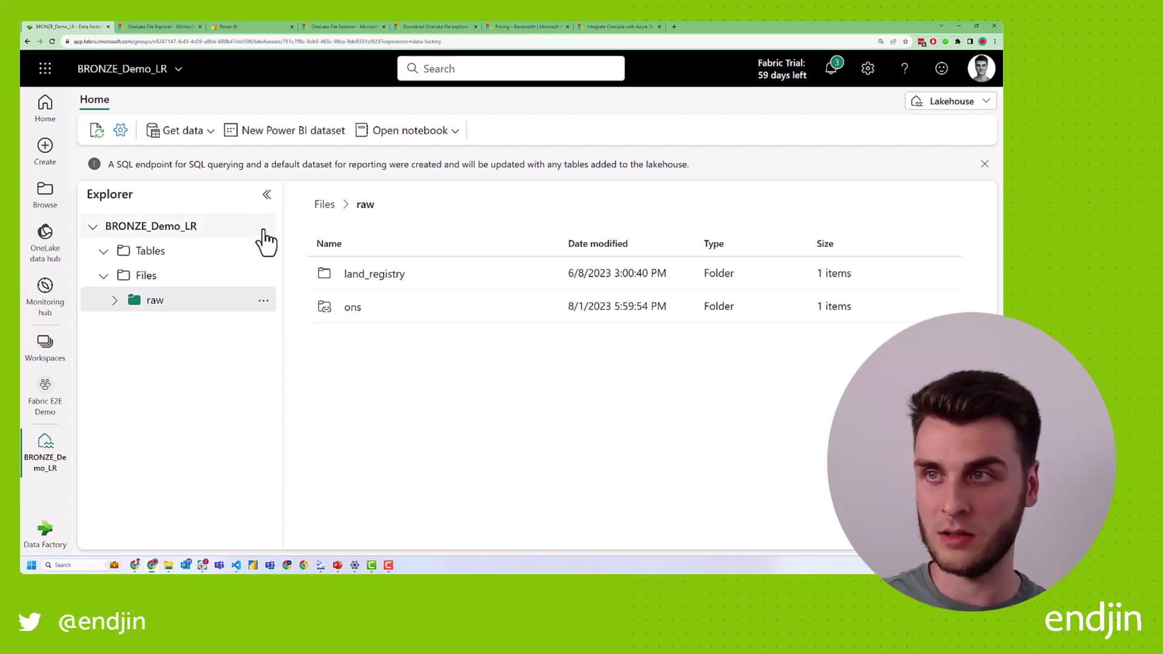
Read the OneLake File Explorer docs down to Installation instructions, then view the admin portal's sync setting
left_click(160, 26)
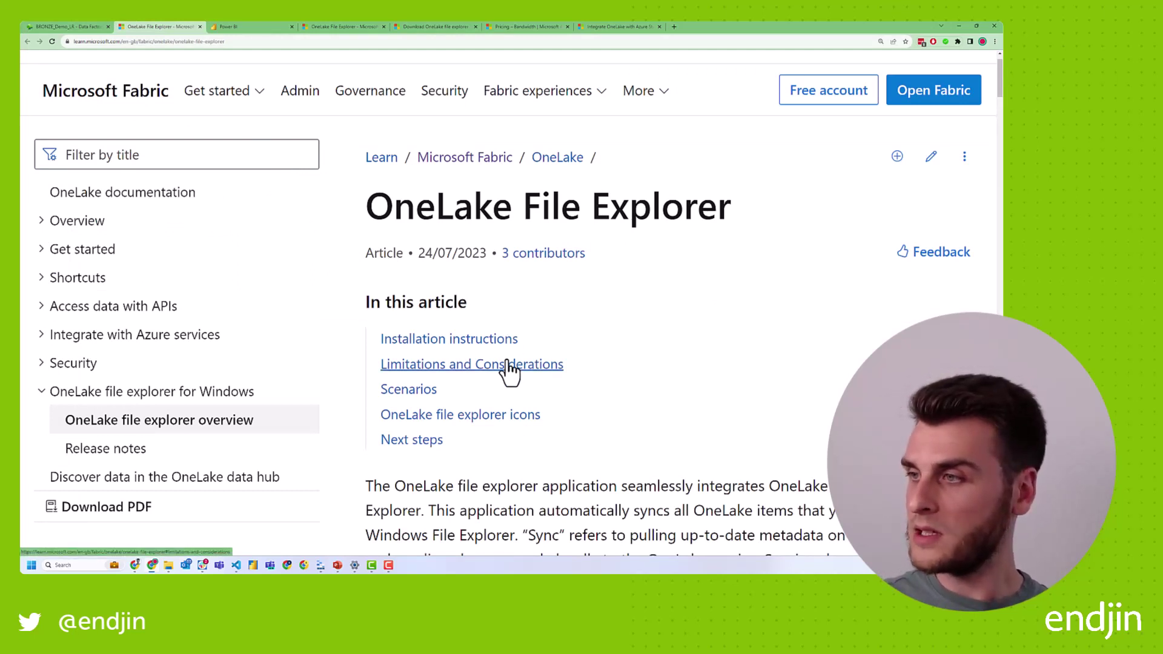
scroll(579, 352, "down", 4)
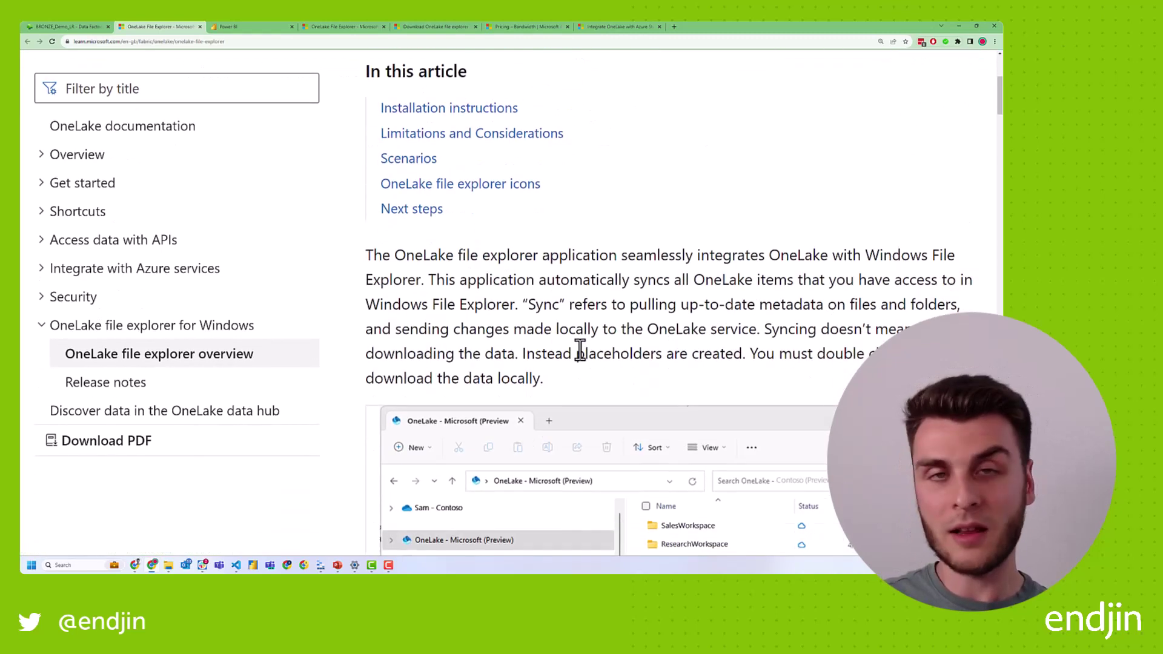
scroll(580, 351, "down", 3)
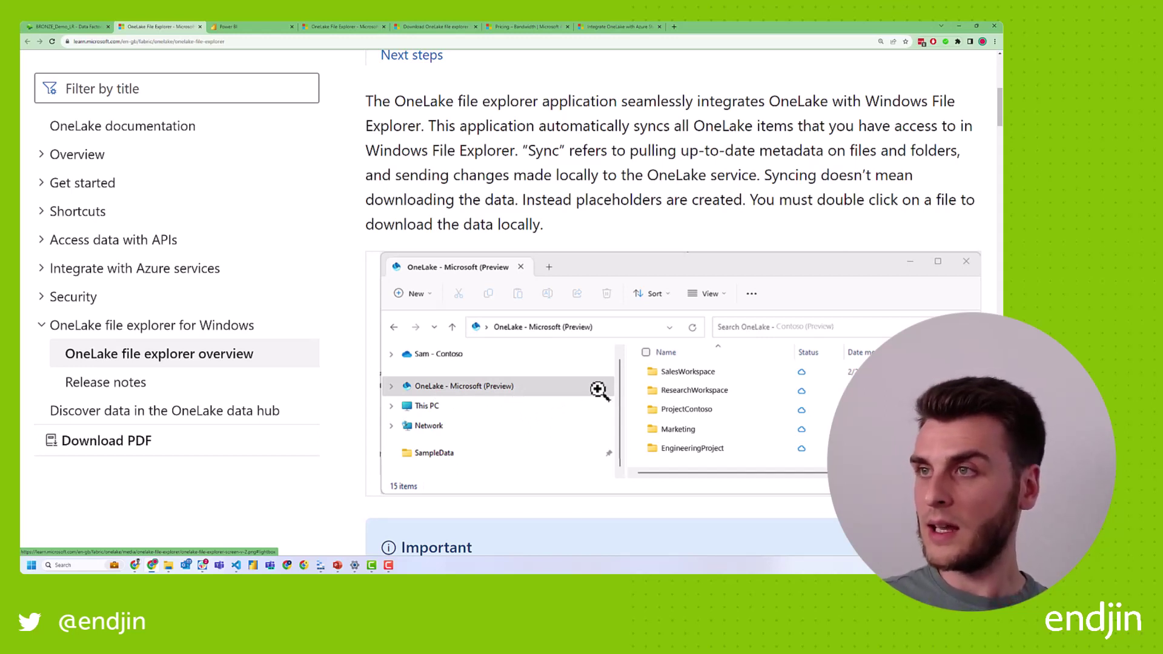
scroll(548, 407, "down", 3)
scroll(548, 413, "down", 3)
scroll(547, 402, "down", 2)
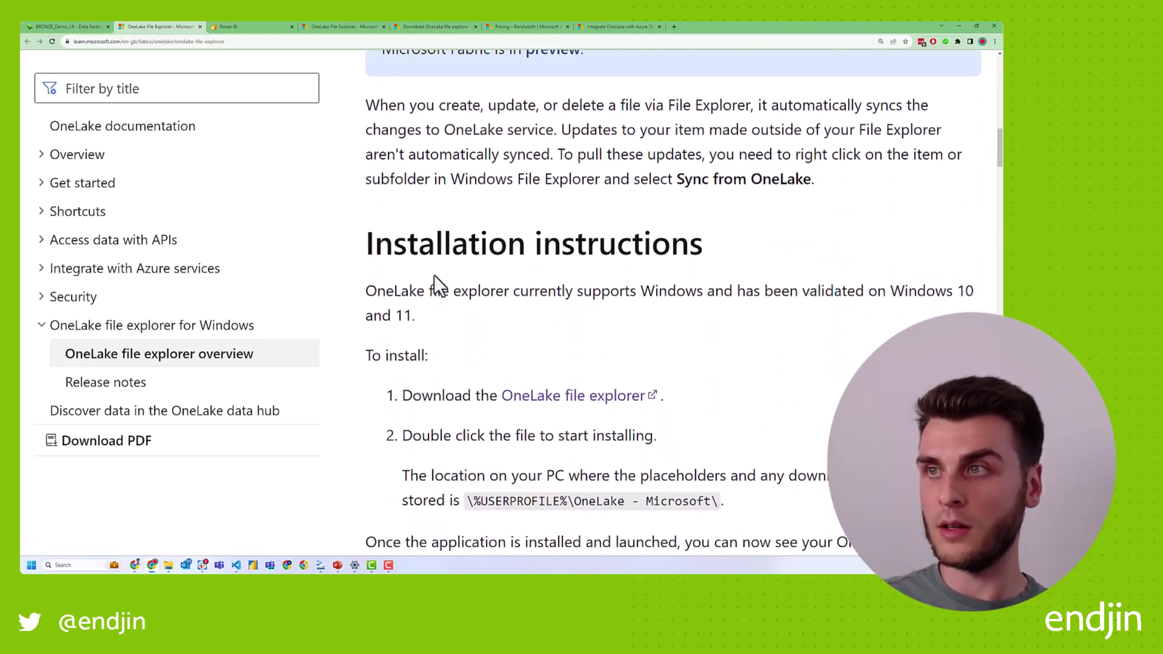
left_click(249, 28)
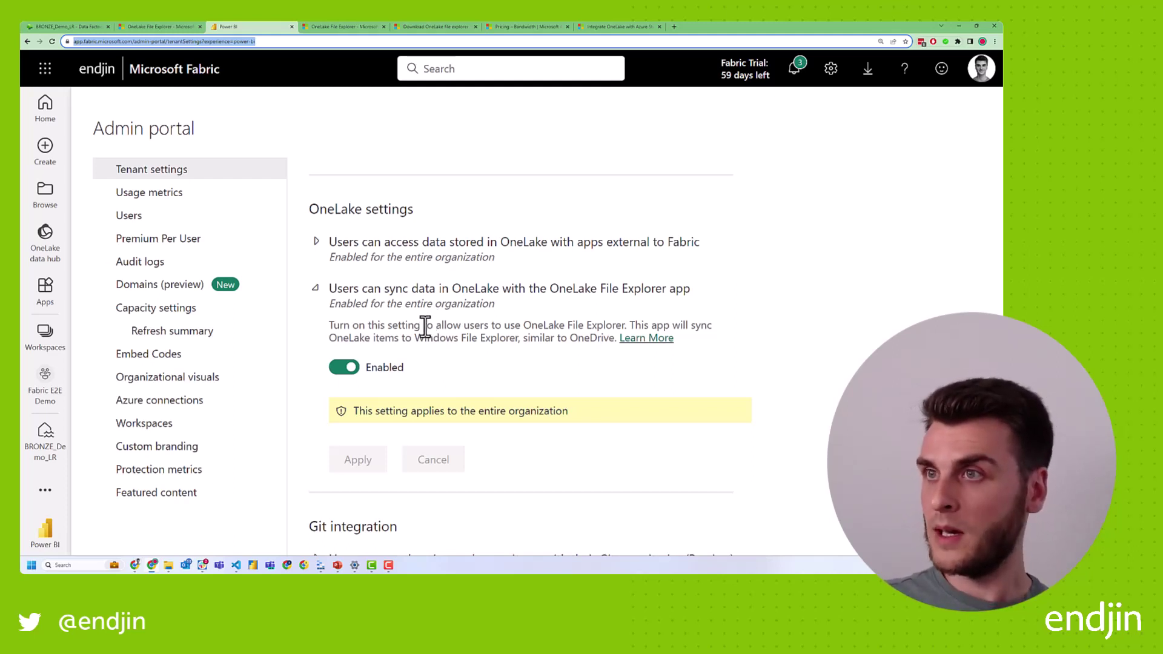
Go back to the OneLake File Explorer documentation article in the browser
left_click(176, 24)
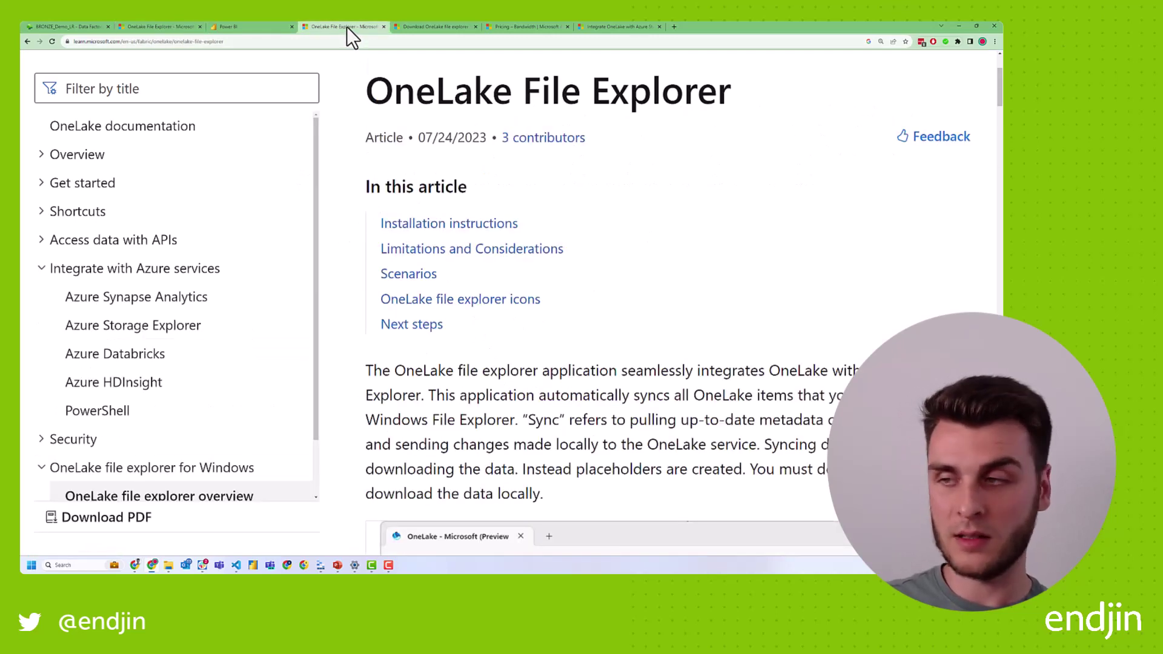
Show the OneLake file explorer download page listing version 1.0.9.0
left_click(424, 27)
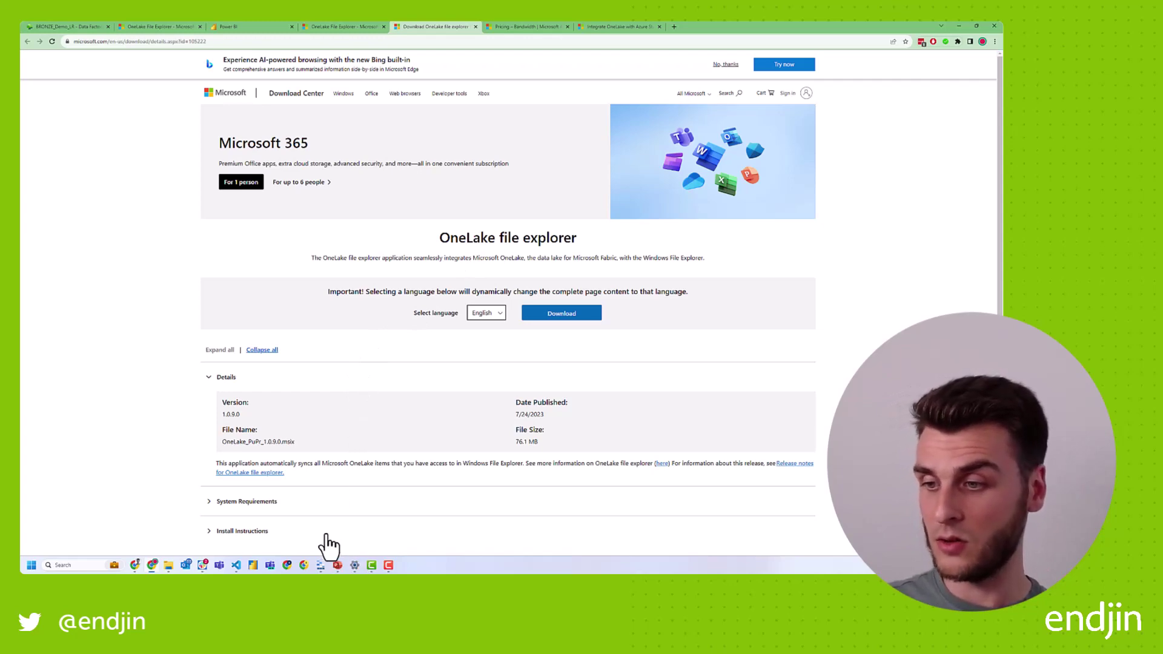
Browse OneLake > Fabric E2E Demo > BRONZE_Demo_LR.Lakehouse > Files > raw in File Explorer
left_click(170, 564)
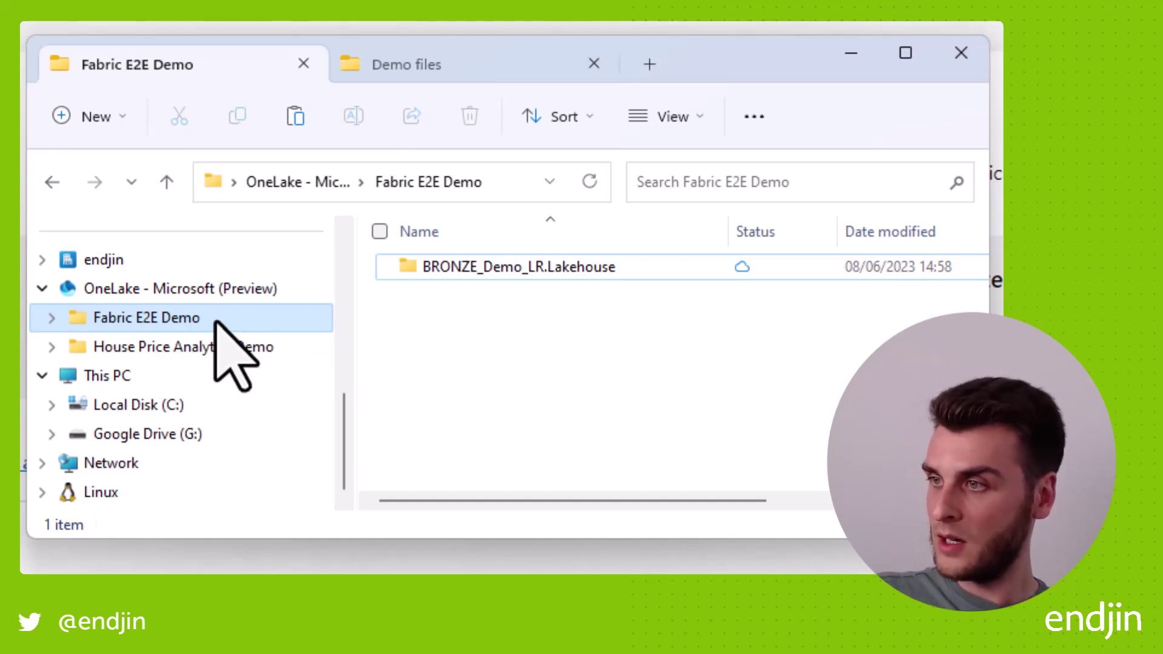
double_click(591, 268)
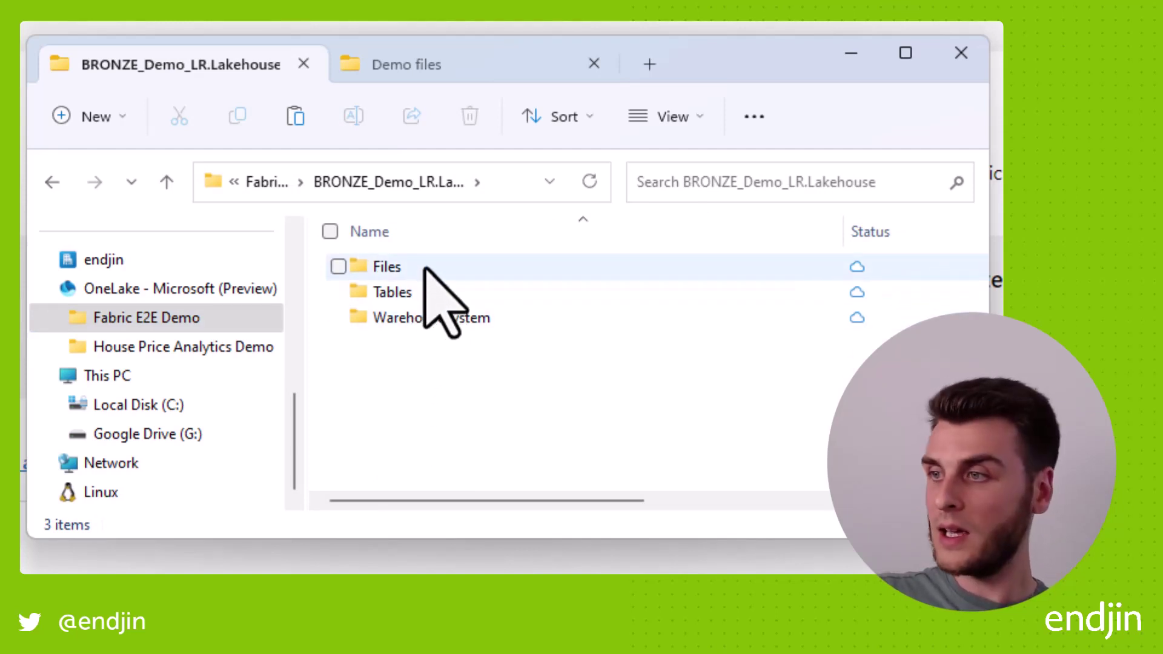
double_click(432, 268)
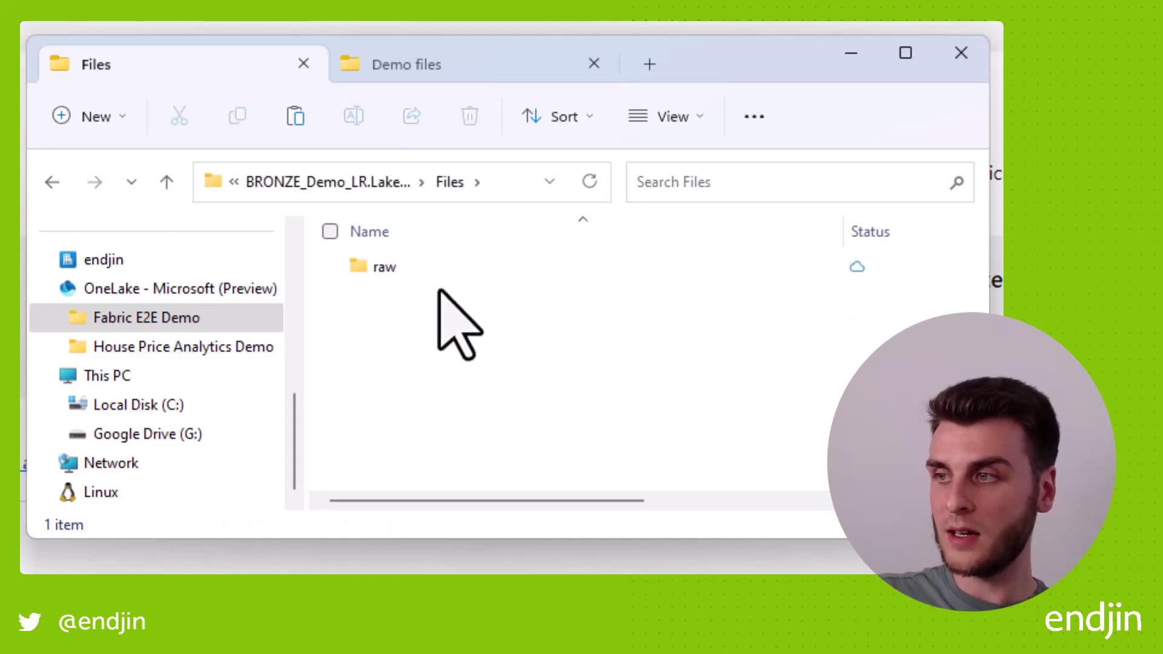
double_click(438, 270)
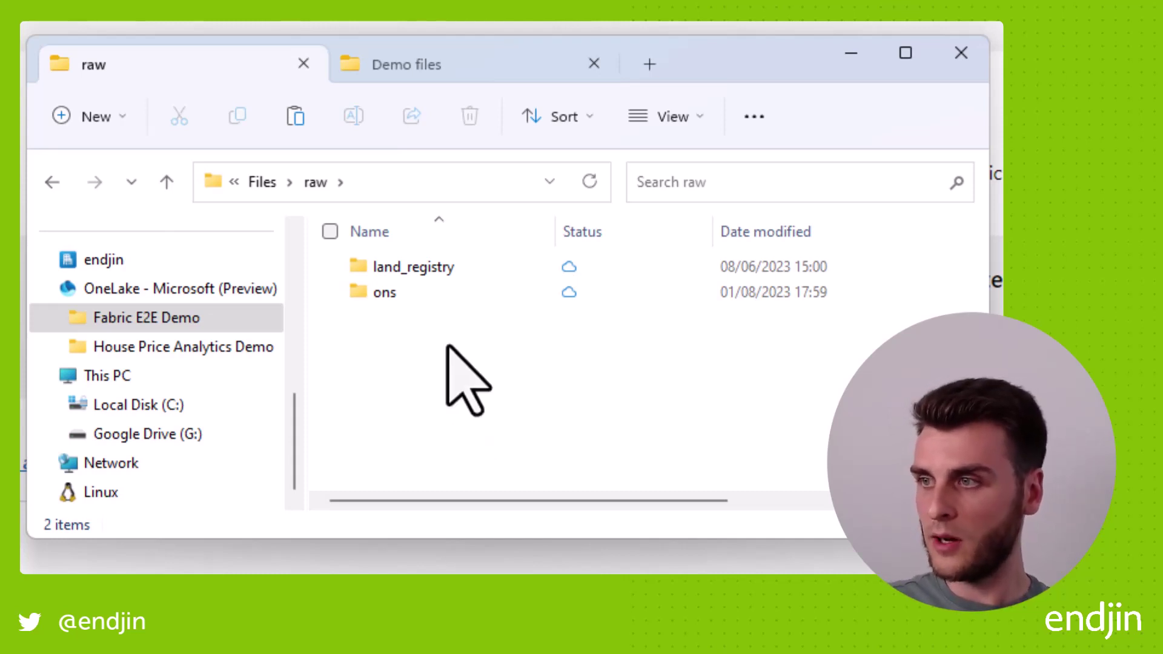
Select Countries.csv in the local Demo files folder to copy it
left_click(442, 66)
left_click(431, 373)
left_click(444, 301)
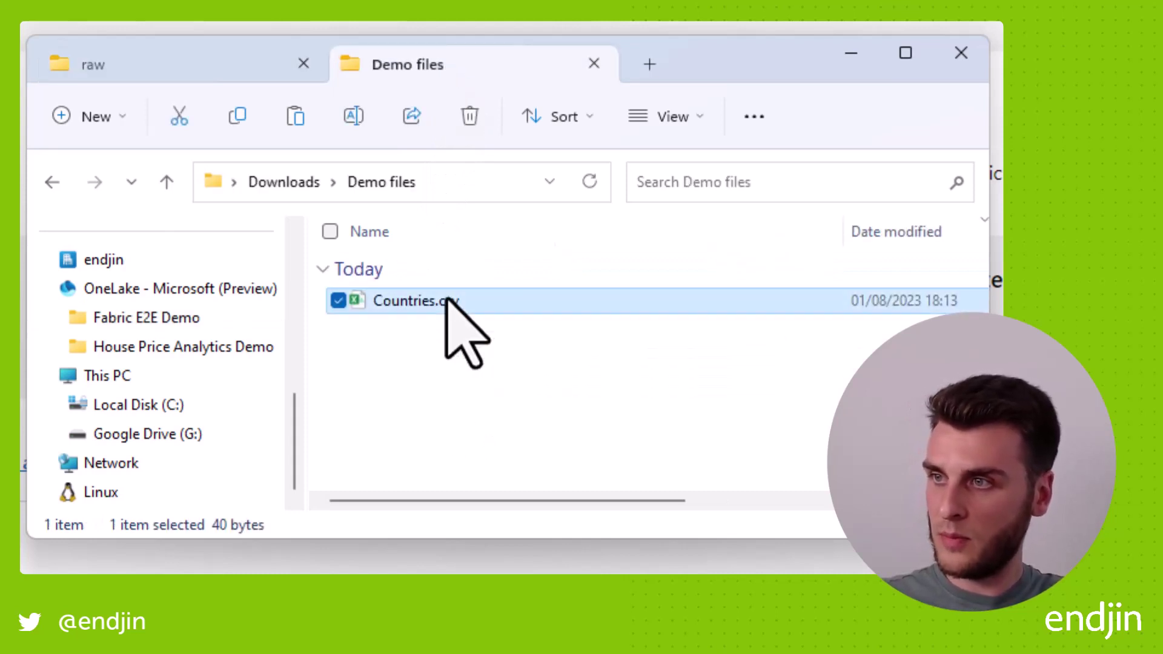
Create a user_drop folder inside the OneLake raw folder and paste Countries.csv into it
left_click(218, 68)
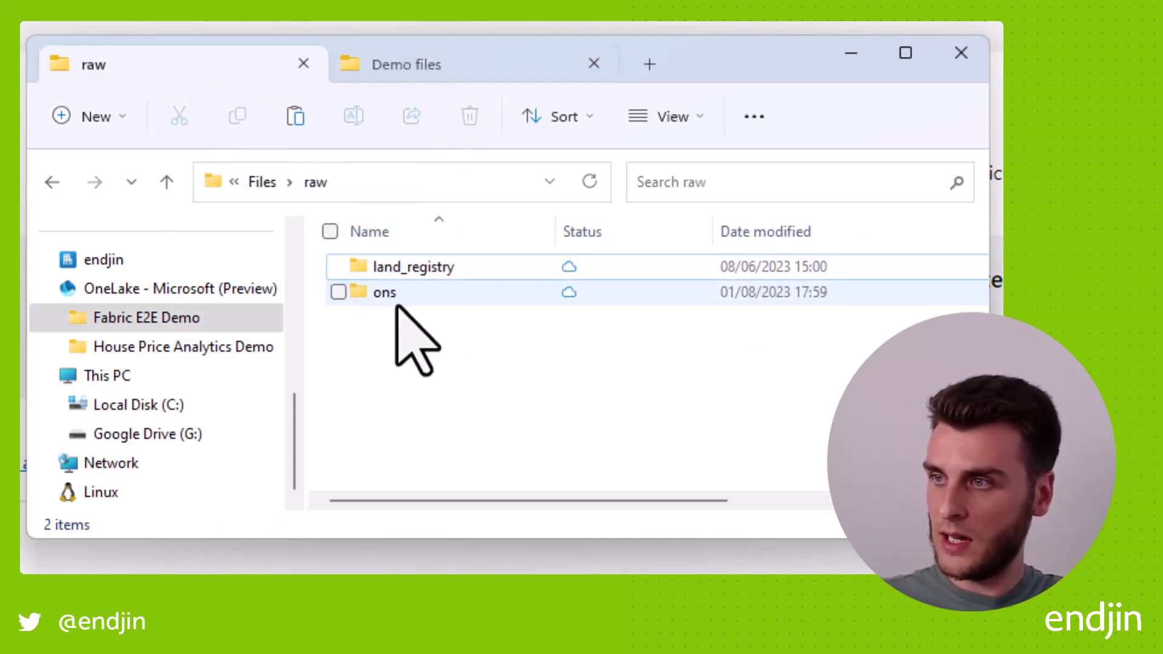
left_click(261, 182)
left_click(465, 339)
double_click(449, 270)
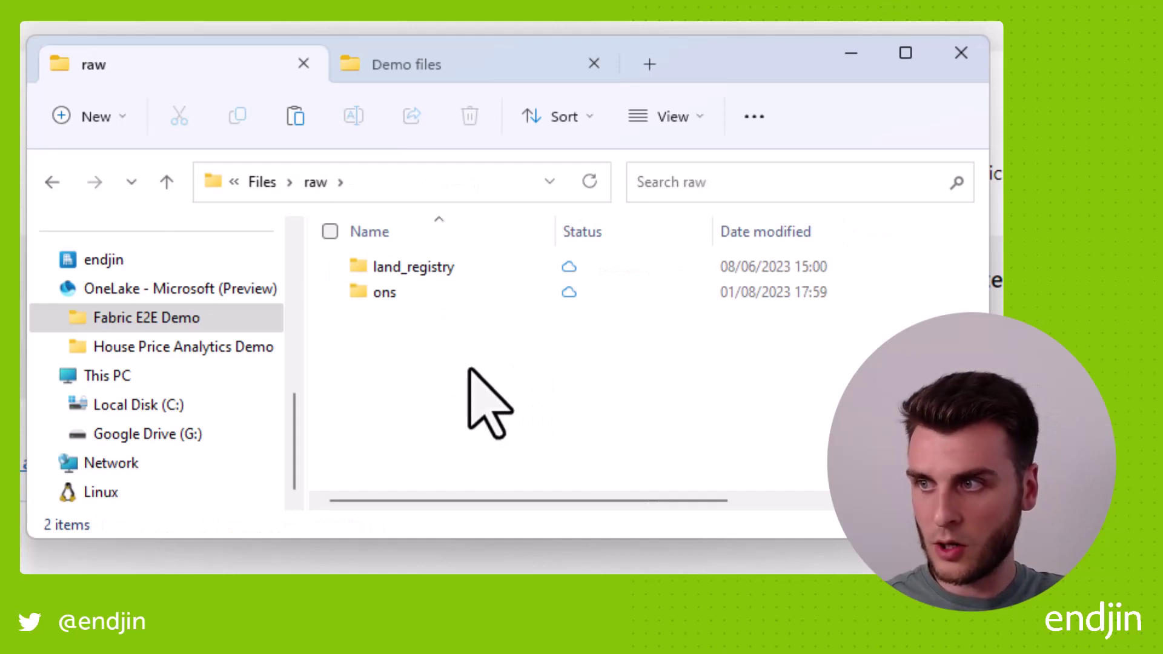
key("ctrl+shift+n")
type("us")
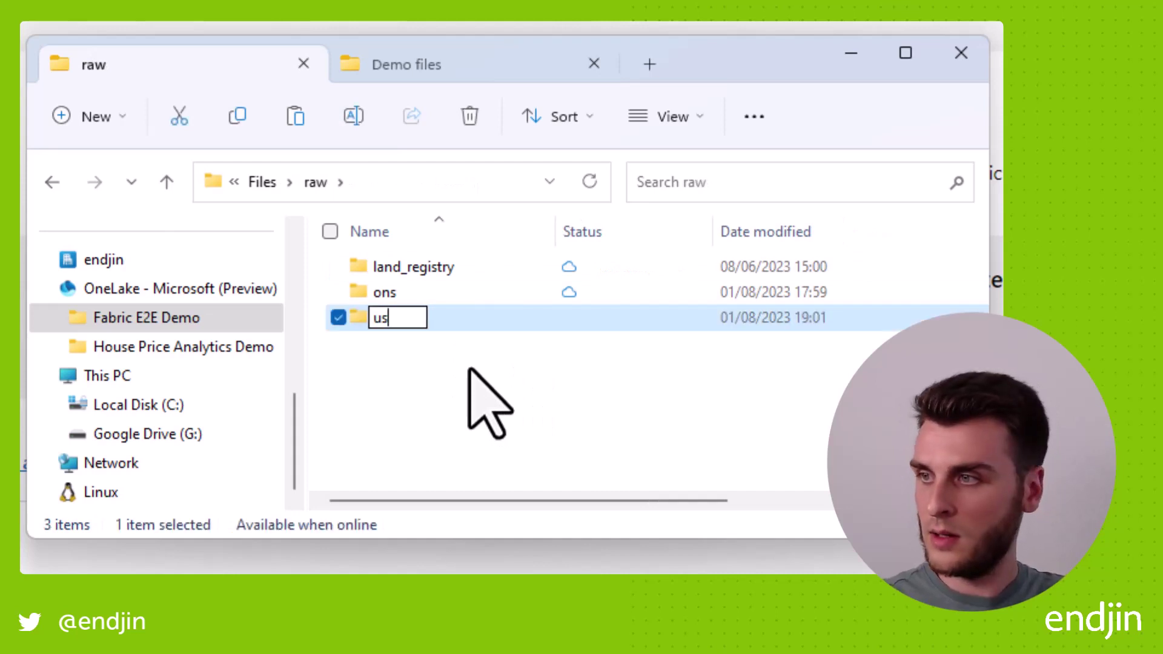
type("er_drop")
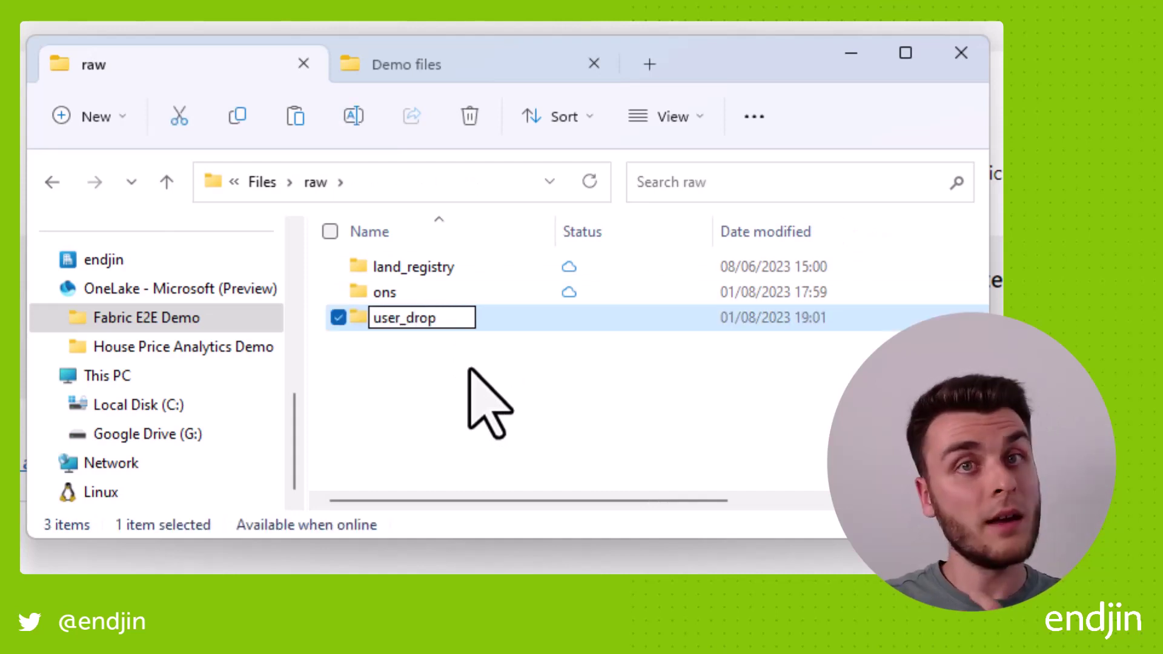
key("Return")
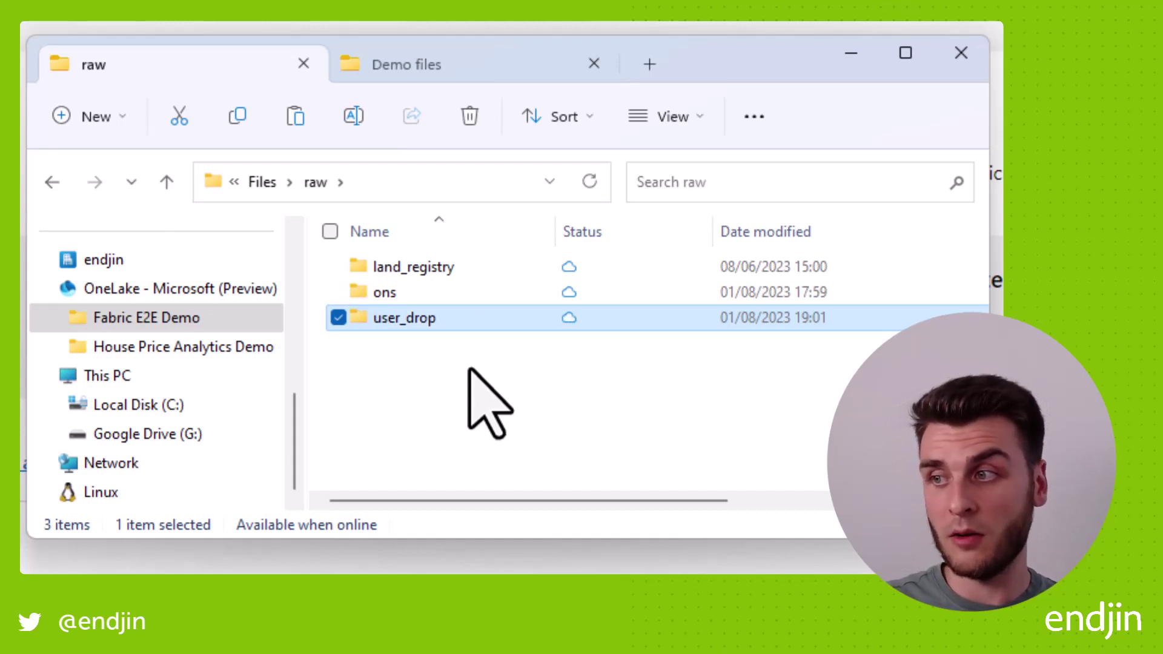
key("Return")
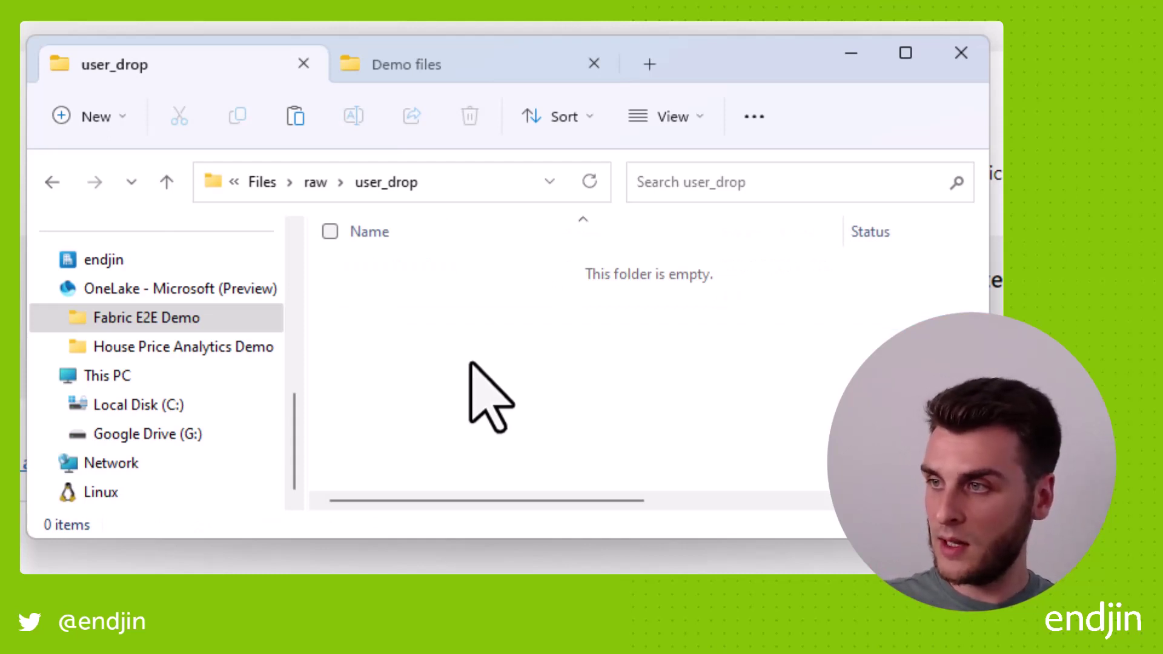
key("ctrl+v")
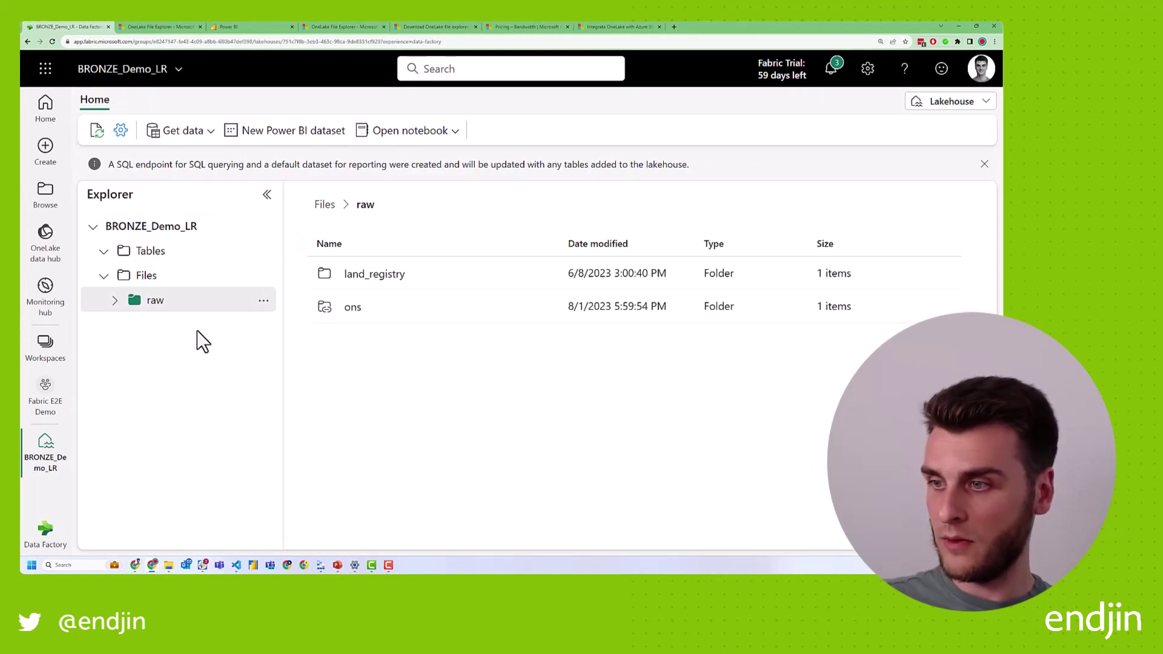
Refresh the raw folder and preview Countries.csv inside the synced user_drop folder
left_click(265, 305)
left_click(310, 515)
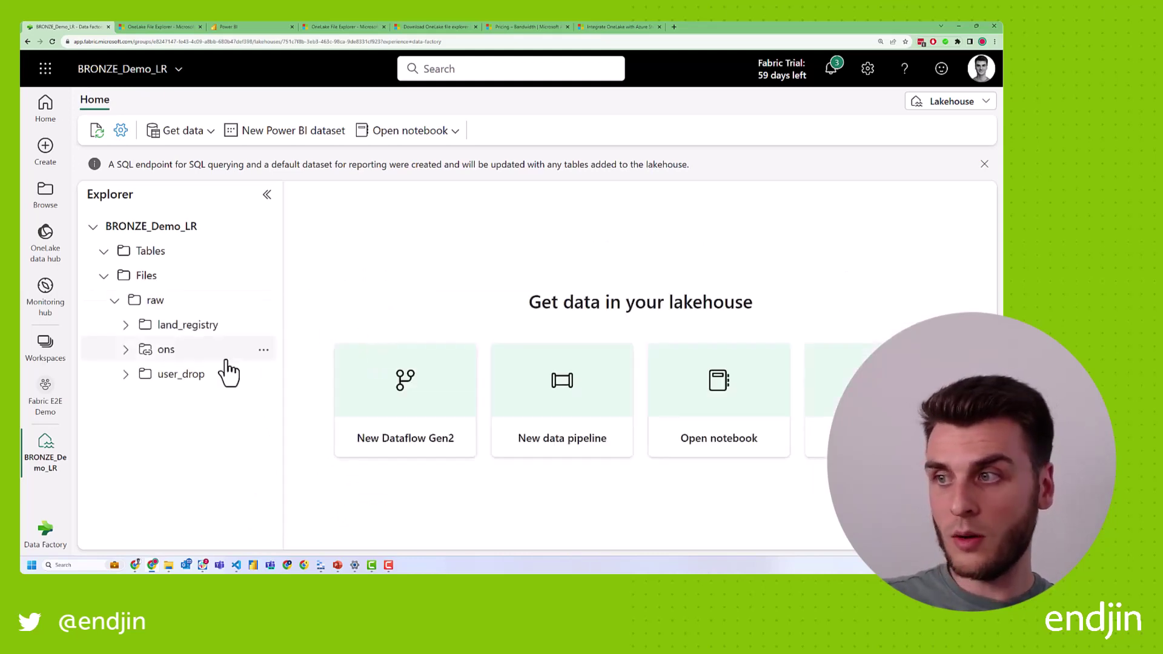
left_click(197, 377)
left_click(399, 284)
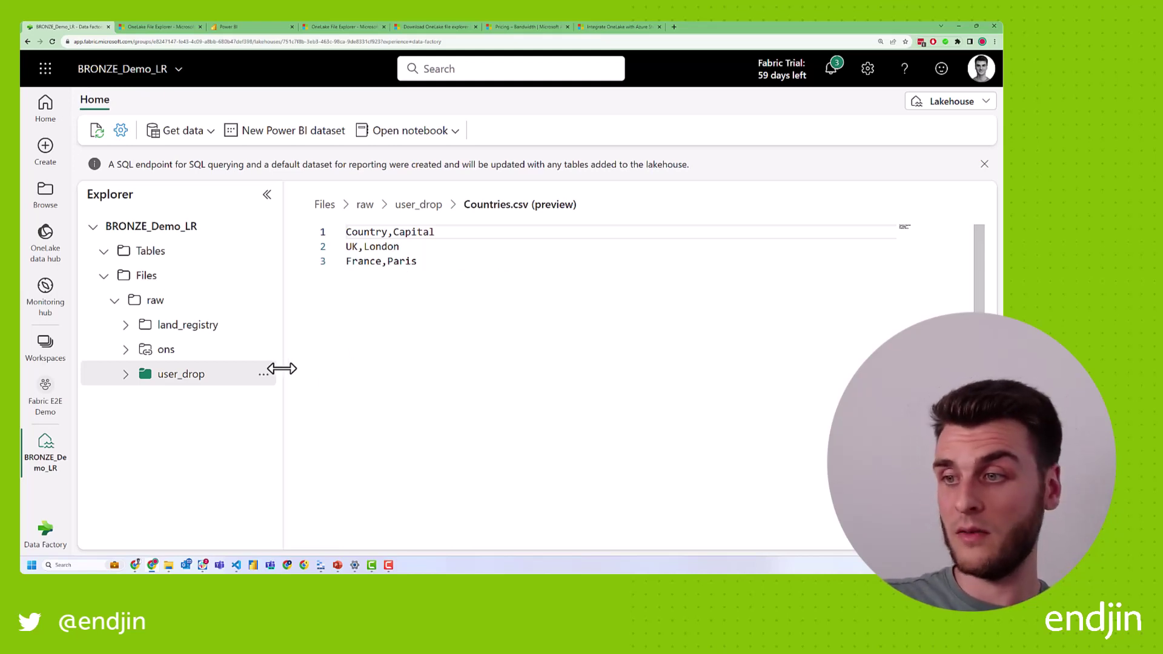
Delete the user_drop folder from the lakehouse
left_click(264, 380)
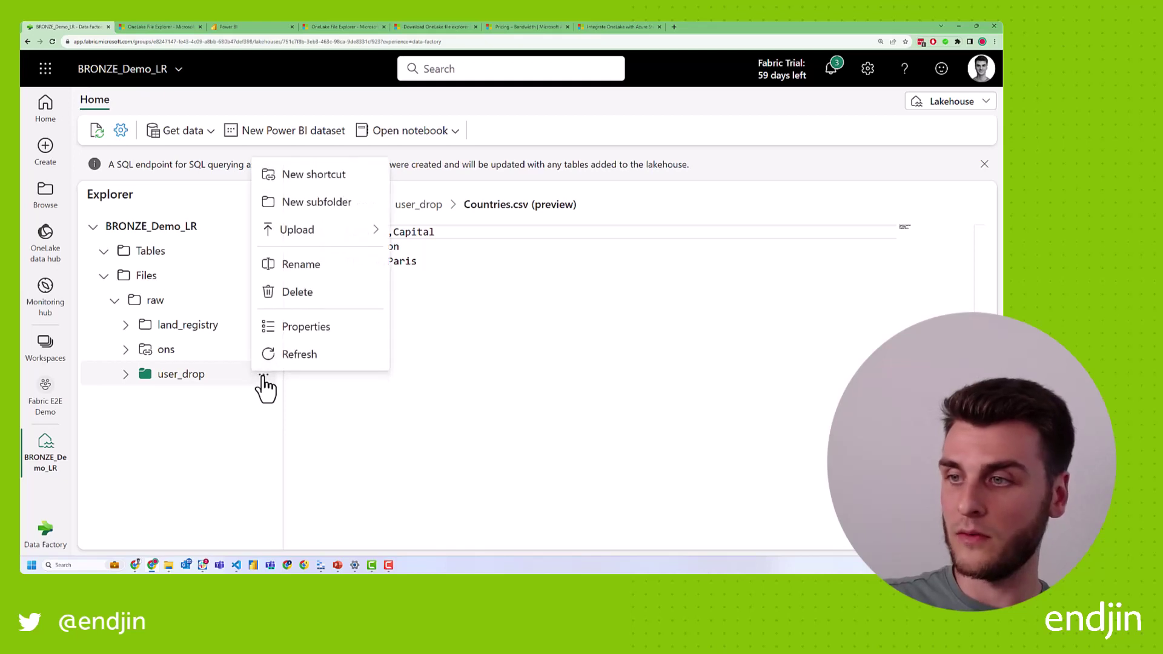
left_click(298, 293)
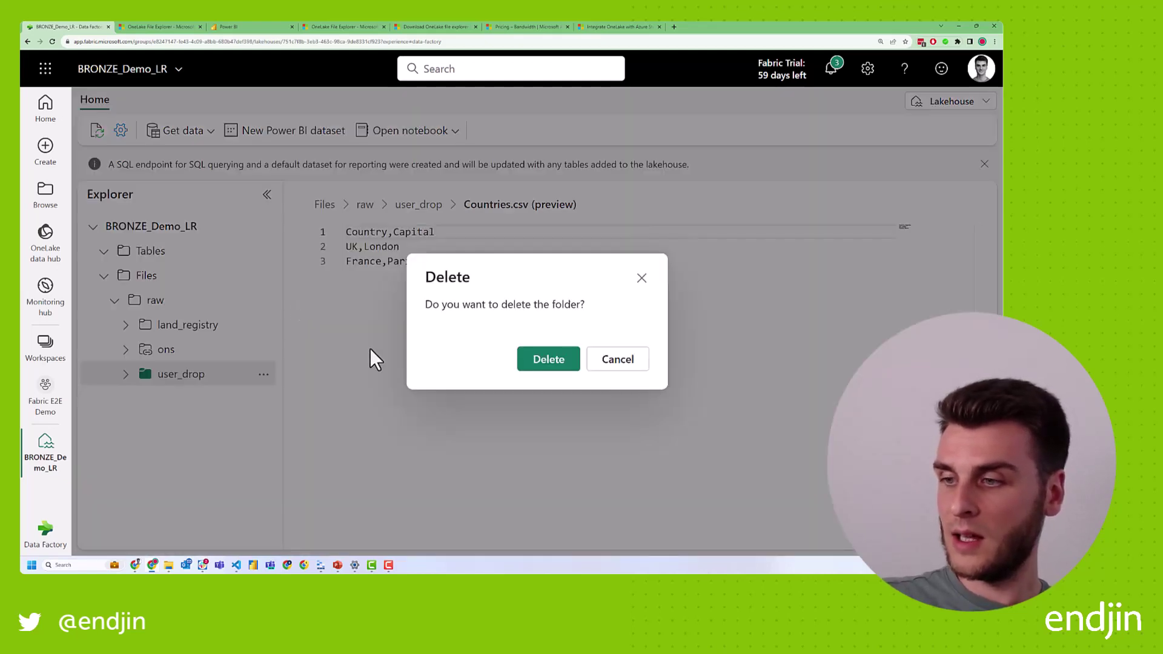
left_click(573, 358)
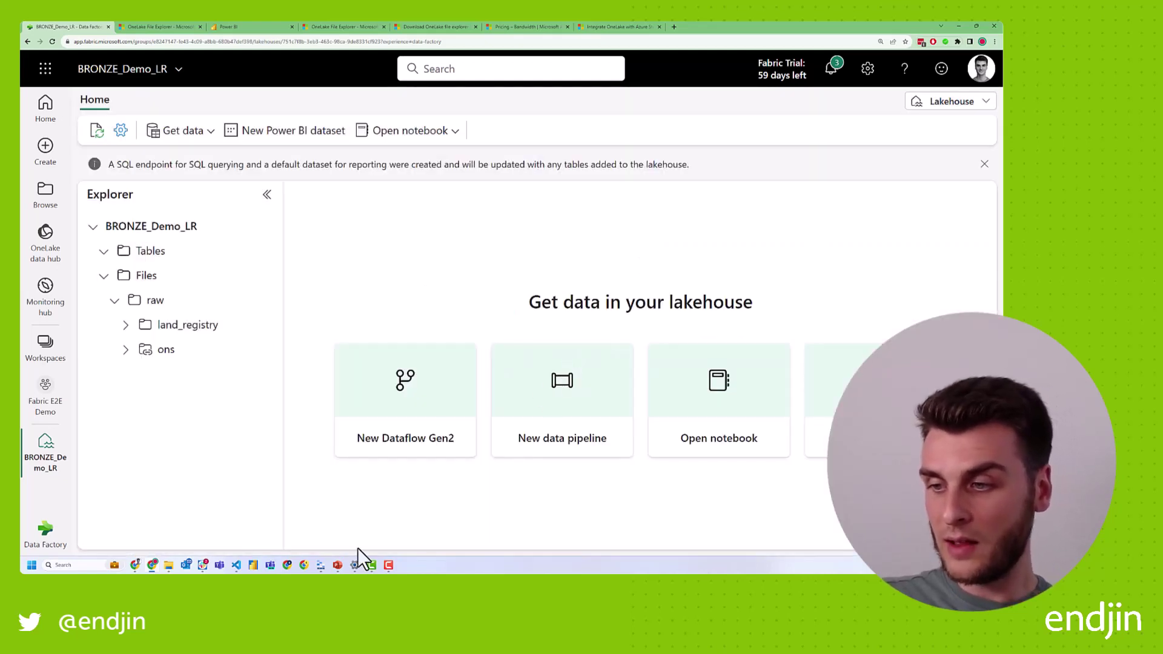
Run Sync from OneLake on the raw folder in File Explorer so user_drop disappears
left_click(204, 565)
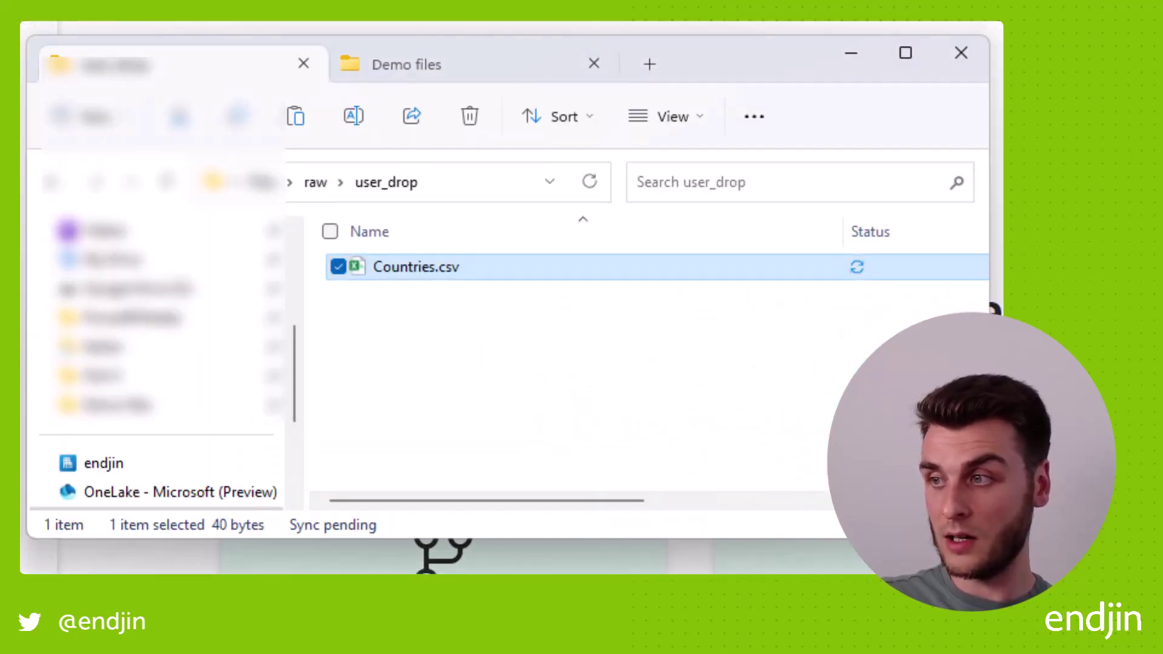
left_click(319, 182)
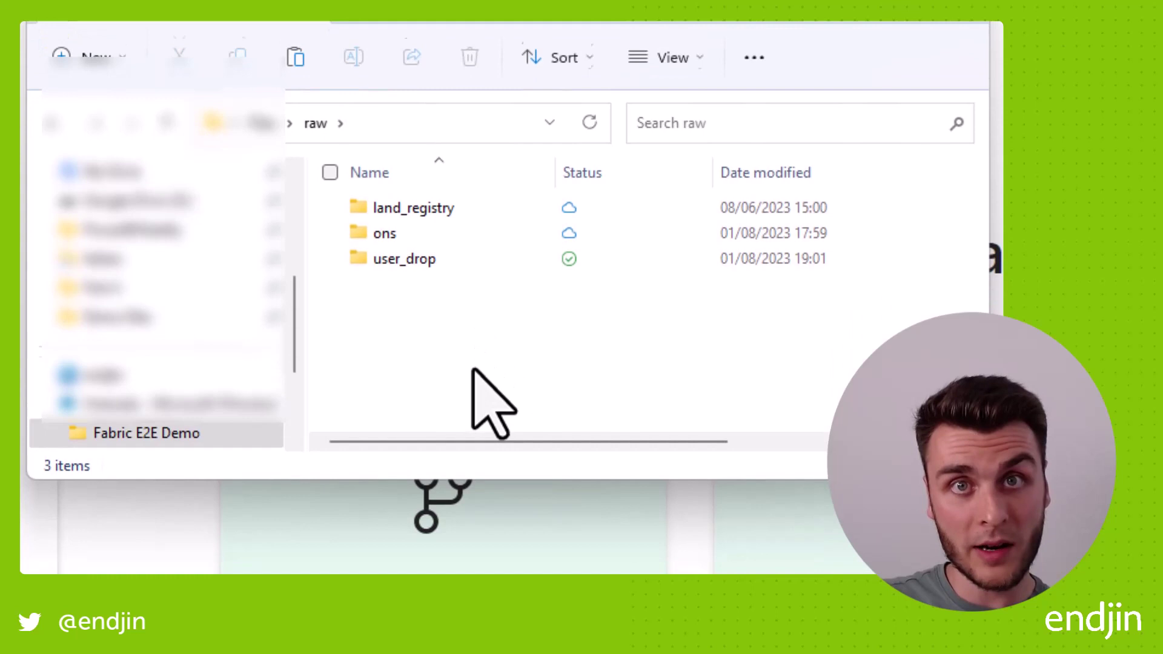
right_click(473, 428)
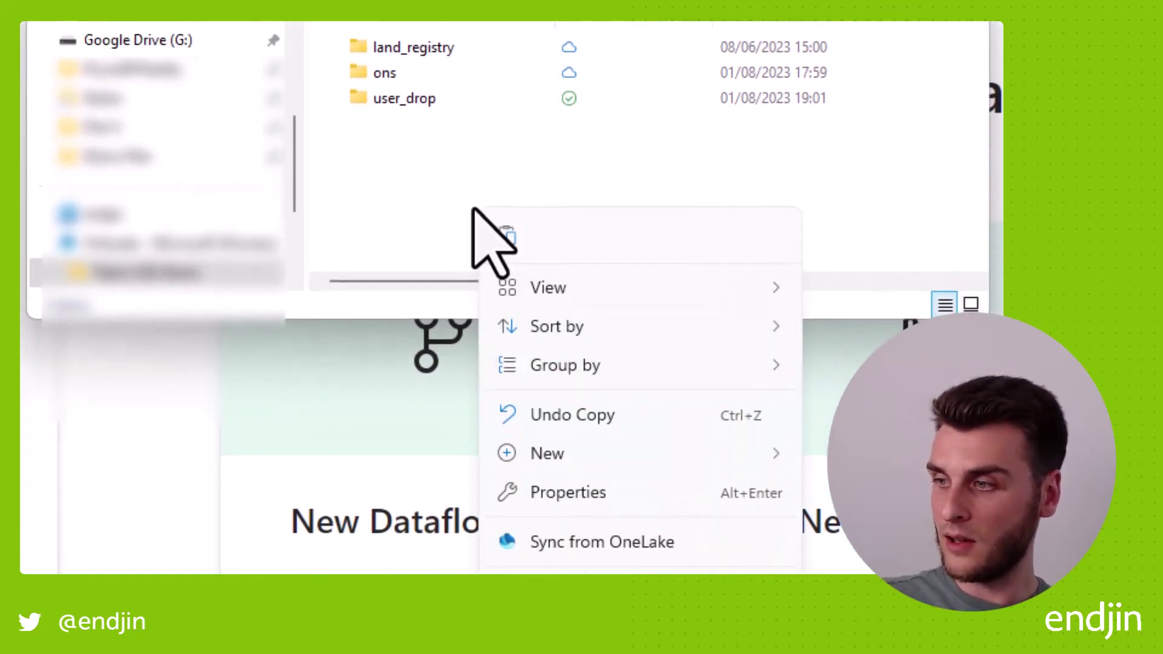
left_click(609, 544)
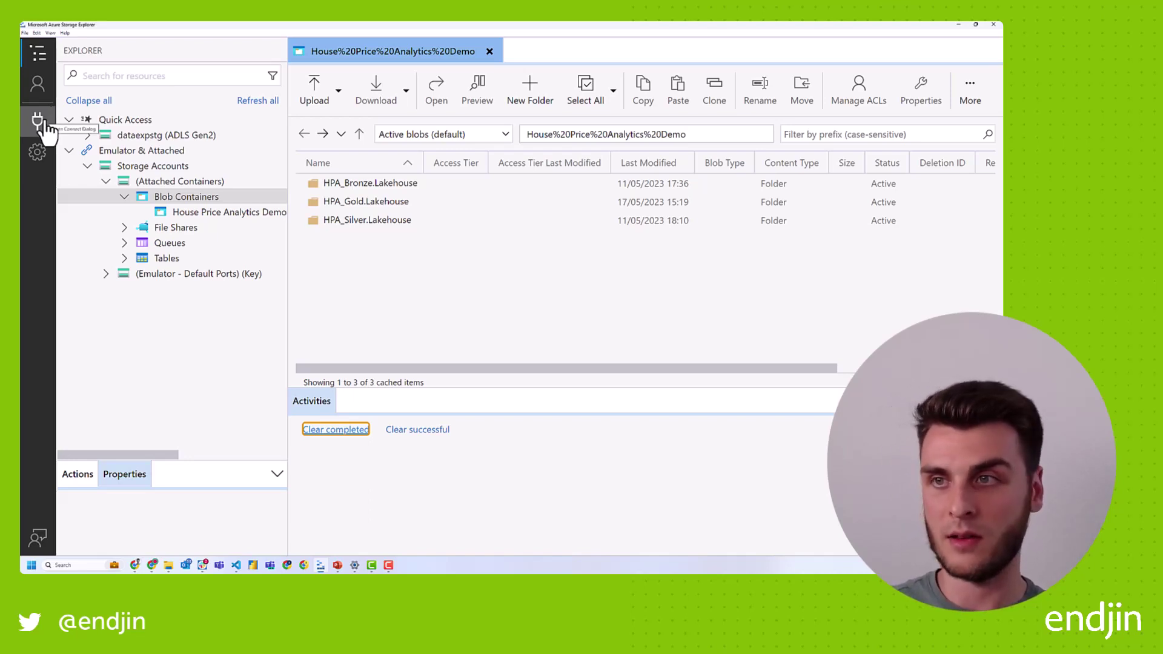
Start attaching a blob container or directory, signing in with the Azure AD account and tenant
left_click(48, 134)
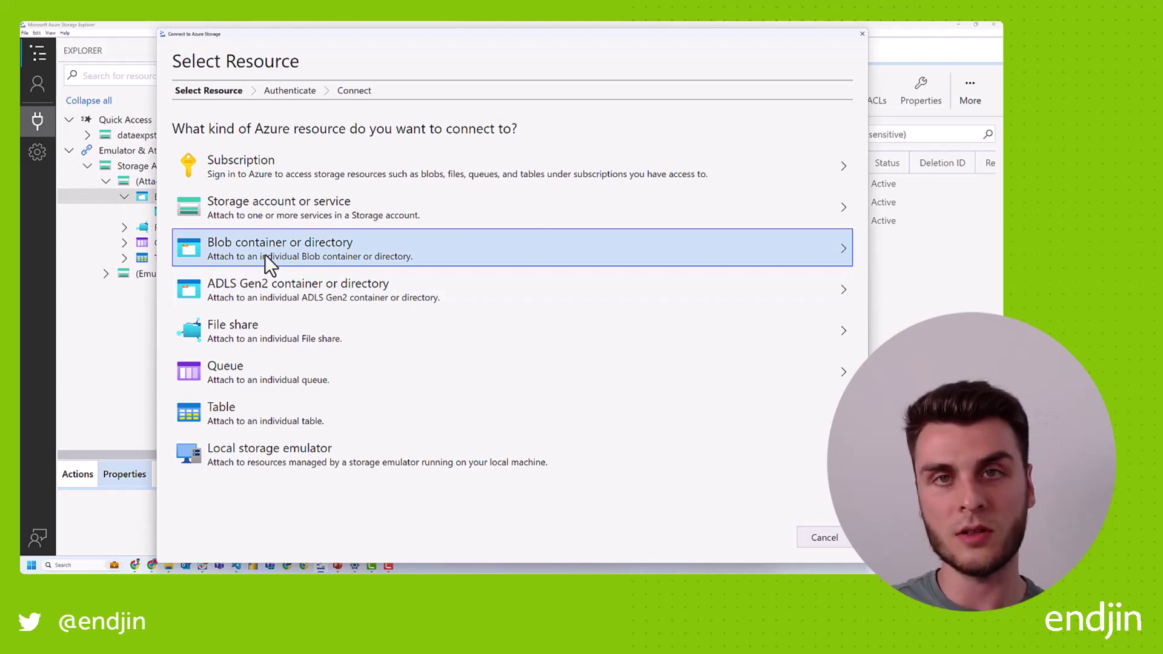
left_click(272, 292)
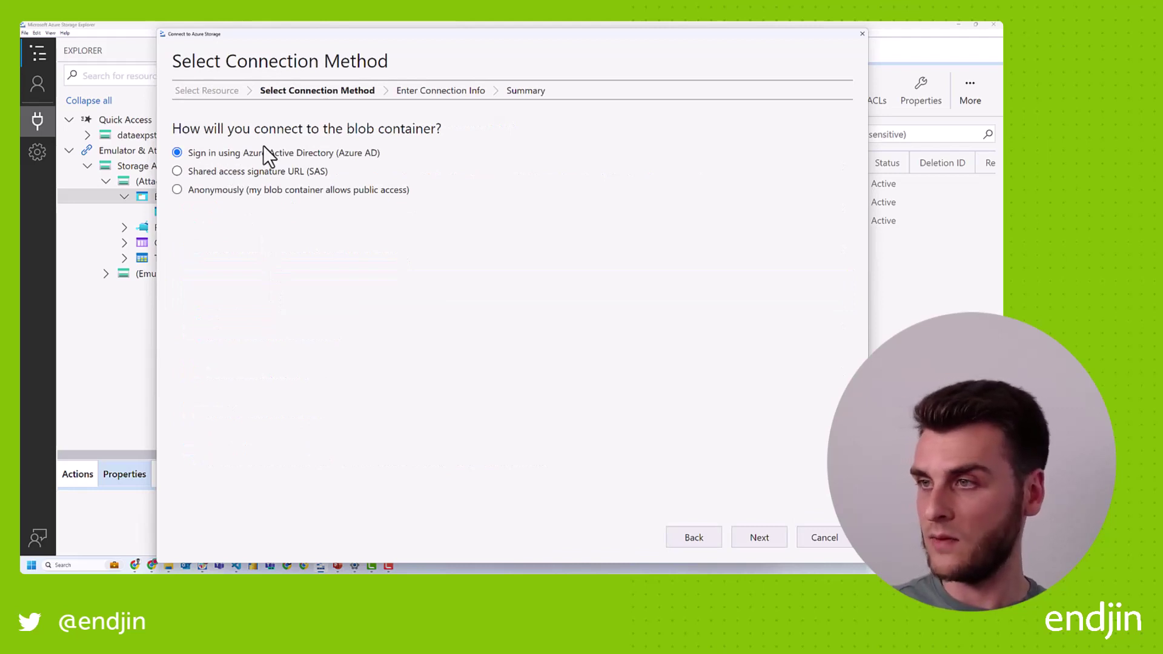
left_click(748, 537)
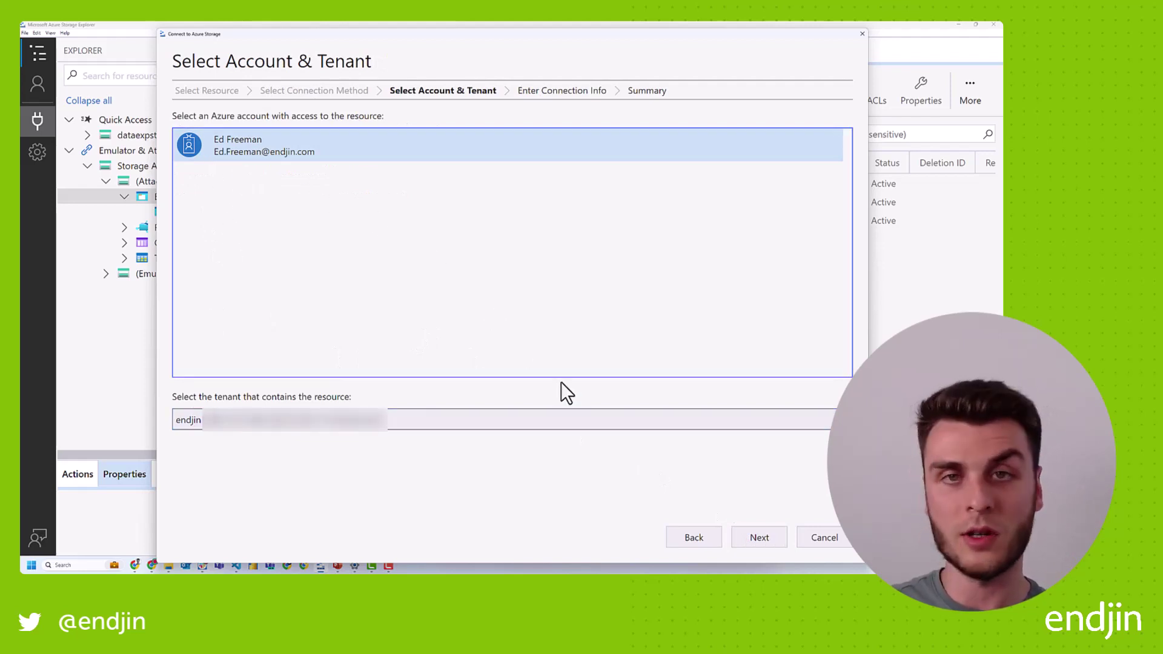
left_click(767, 540)
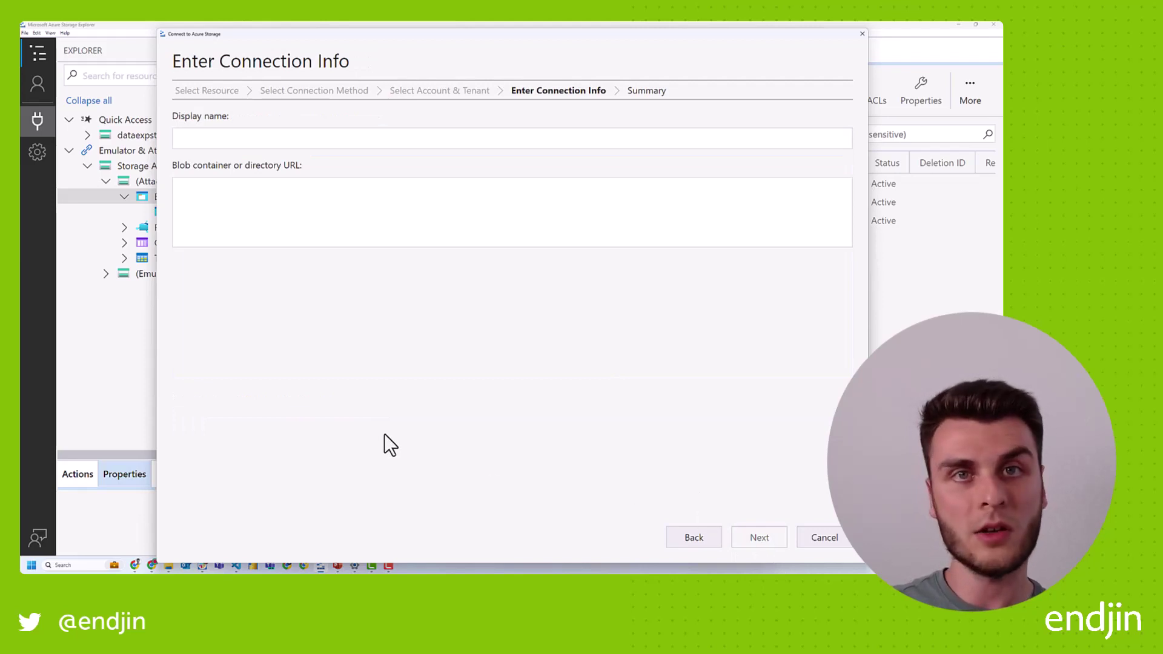
left_click(189, 137)
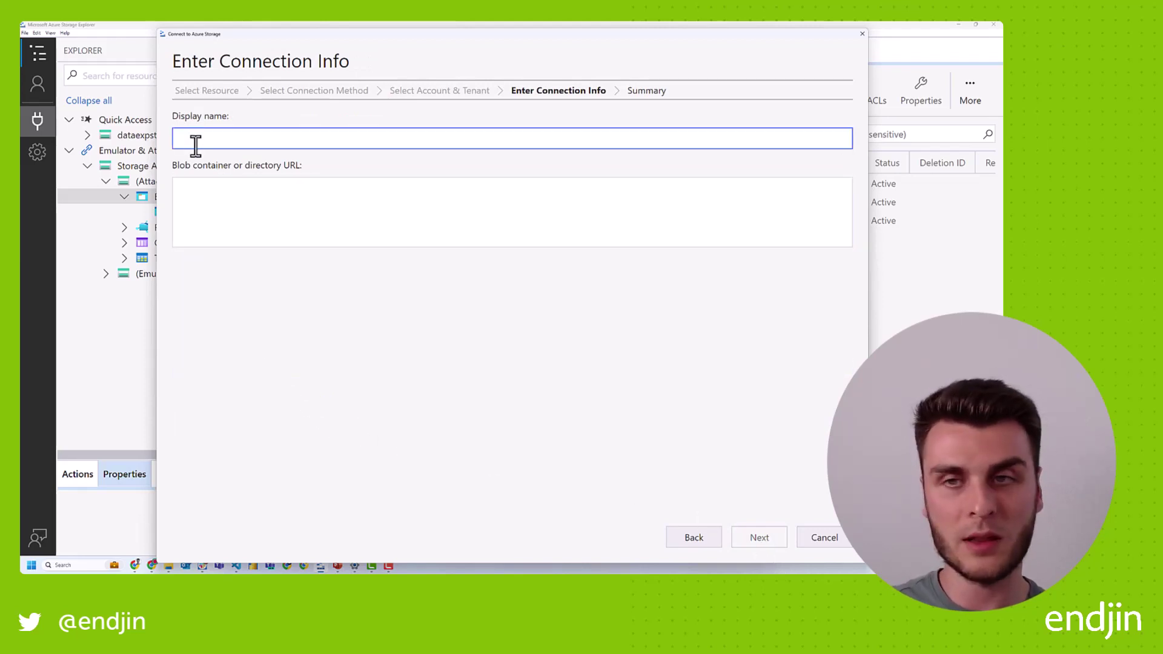
left_click(216, 192)
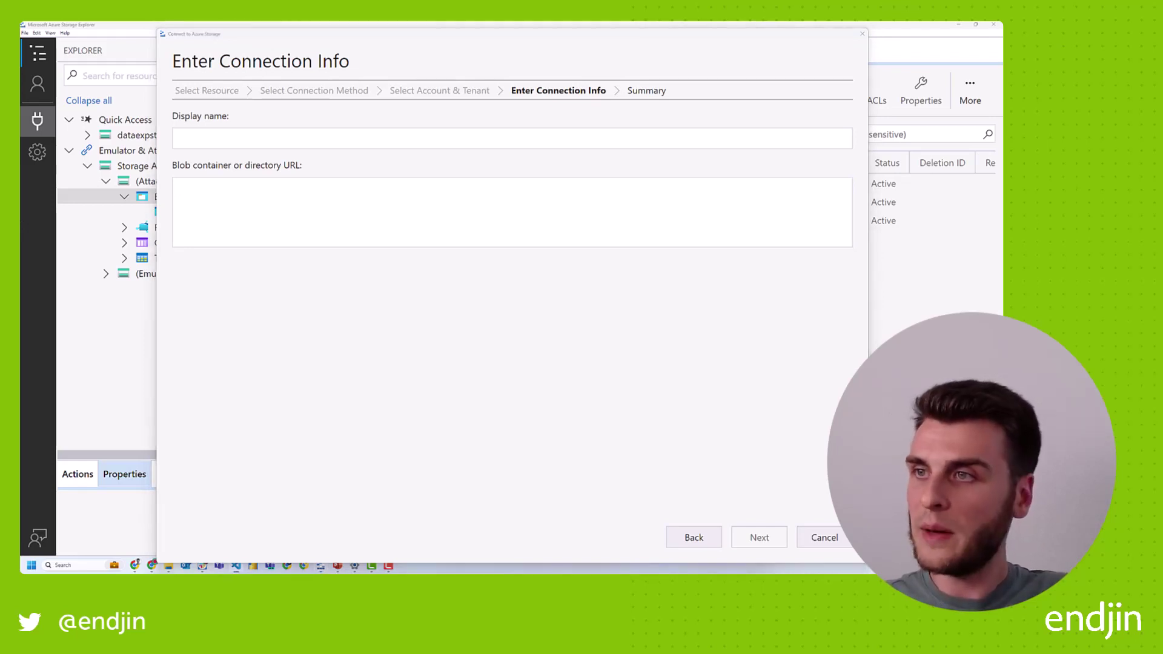
left_click(275, 140)
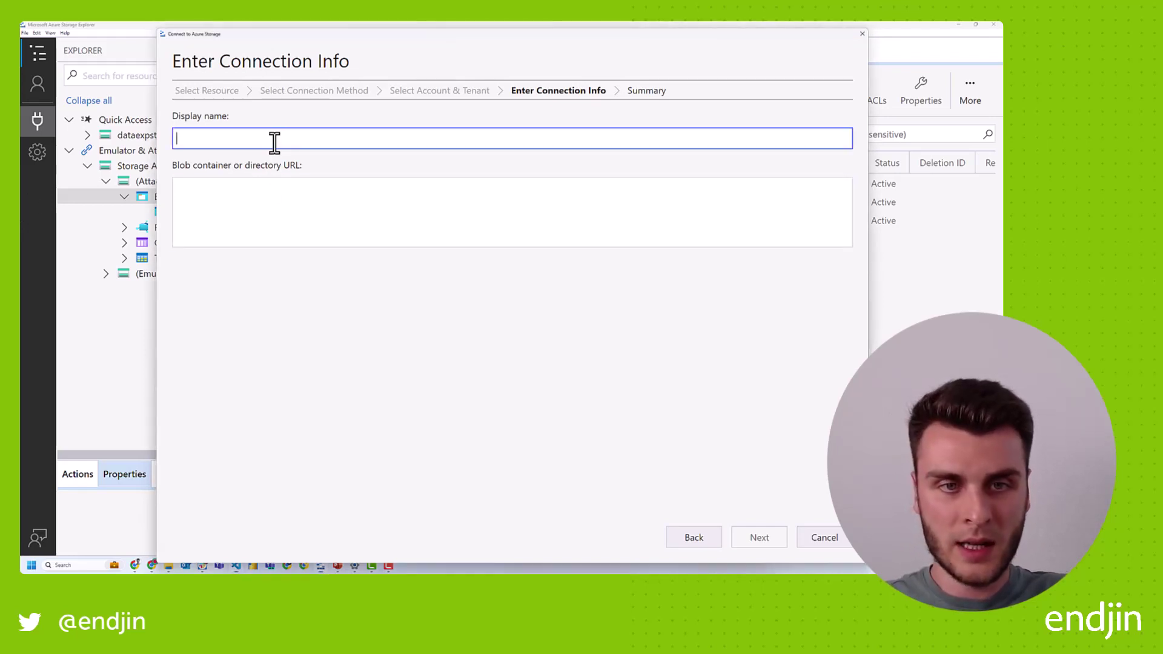
type("Fabric E2E Demo")
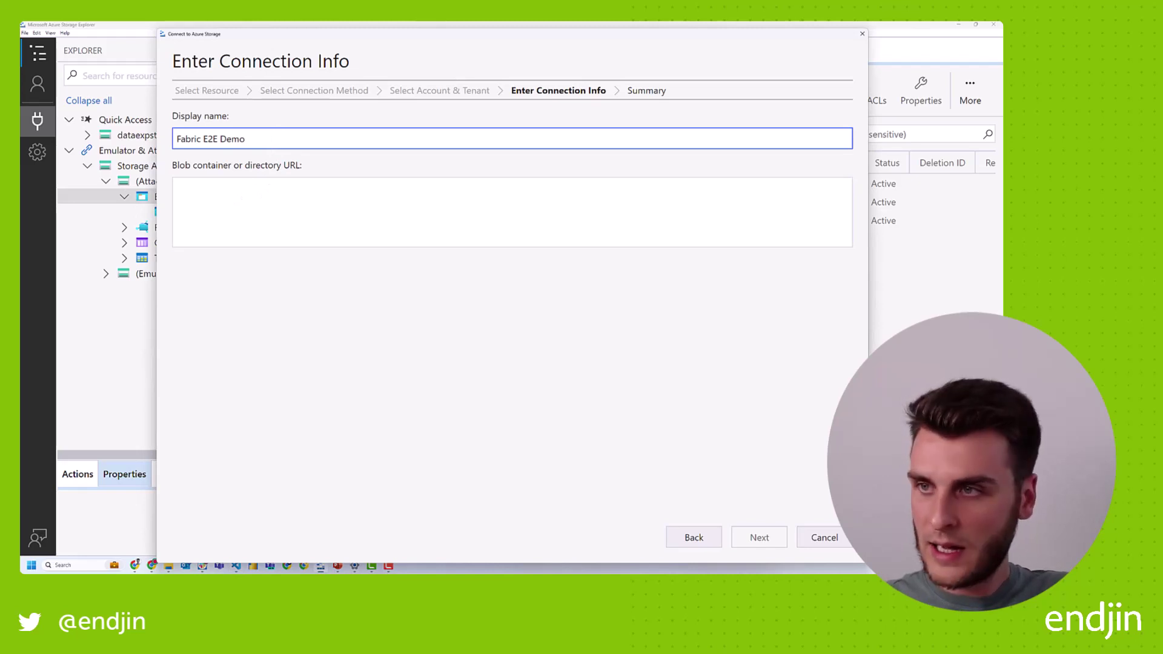
left_click(293, 212)
type("https://onelake.dfs.fabric.microsoft.com/")
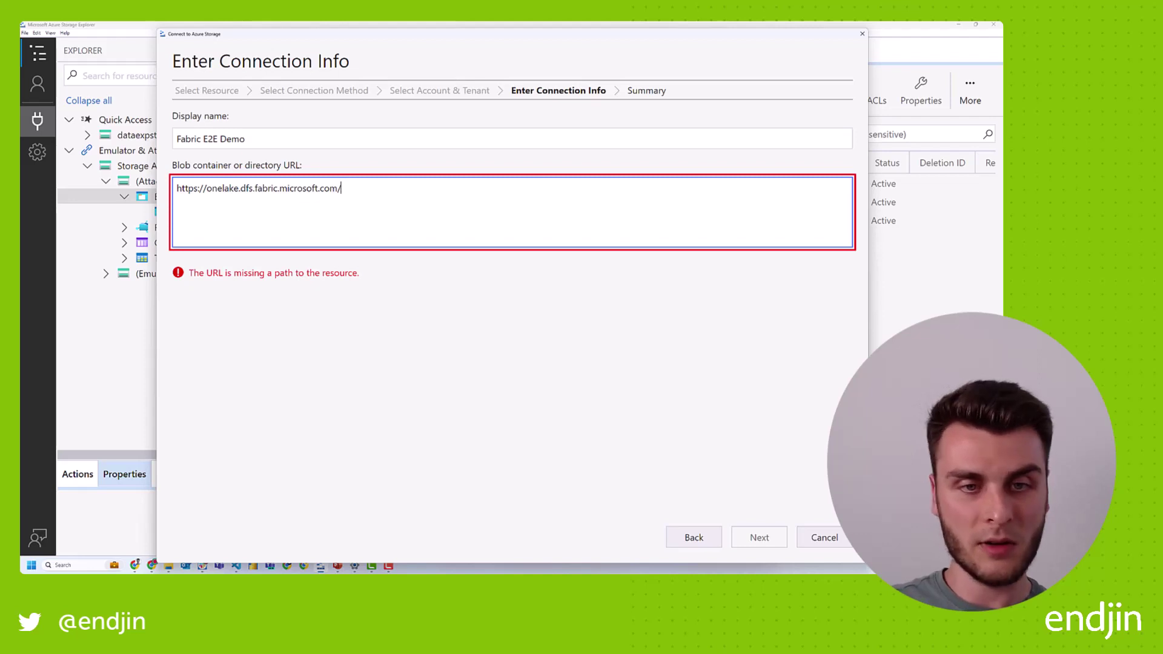
key("alt+Tab")
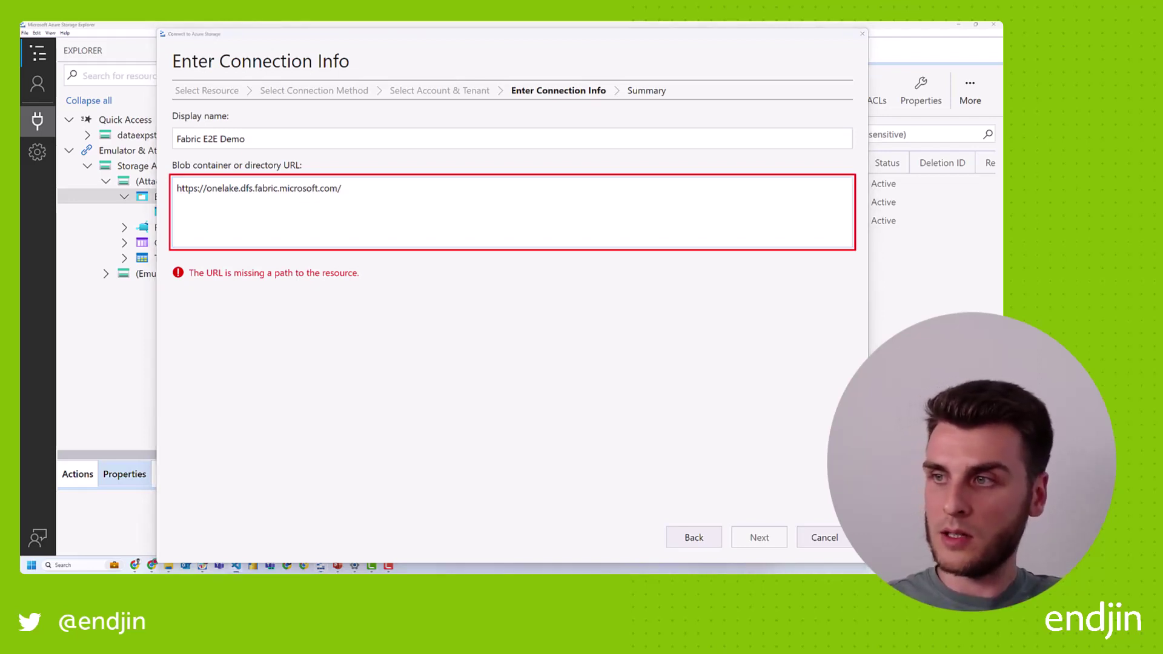
left_click(345, 189)
type("Fabric E2E Demo")
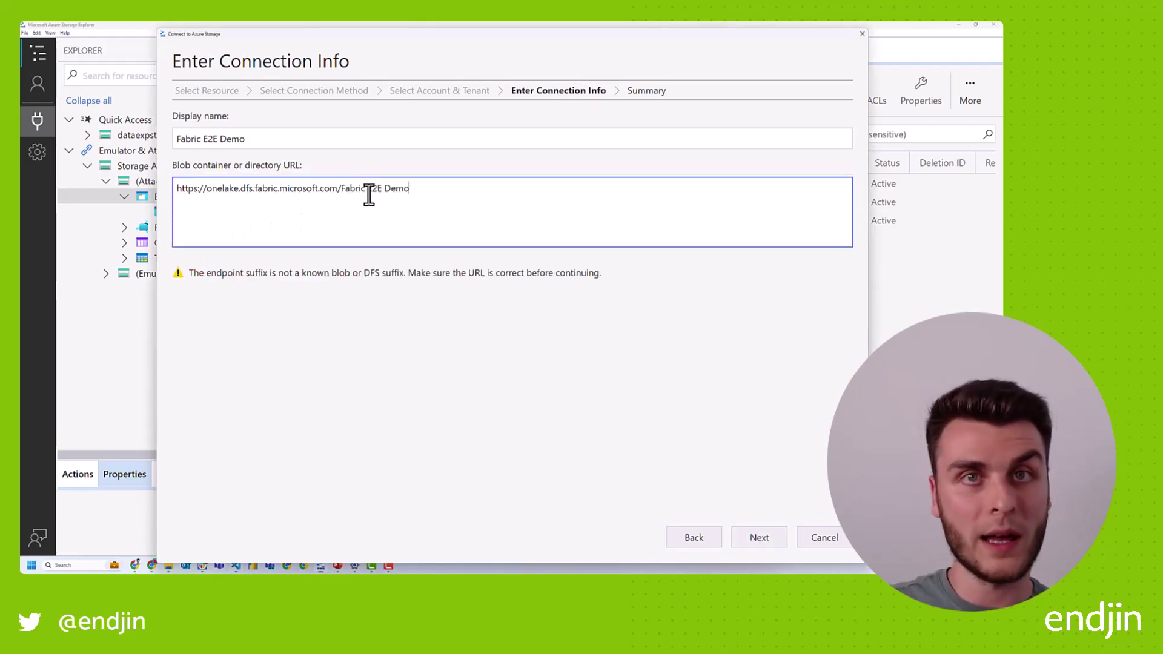
left_click_drag(366, 189, 384, 190)
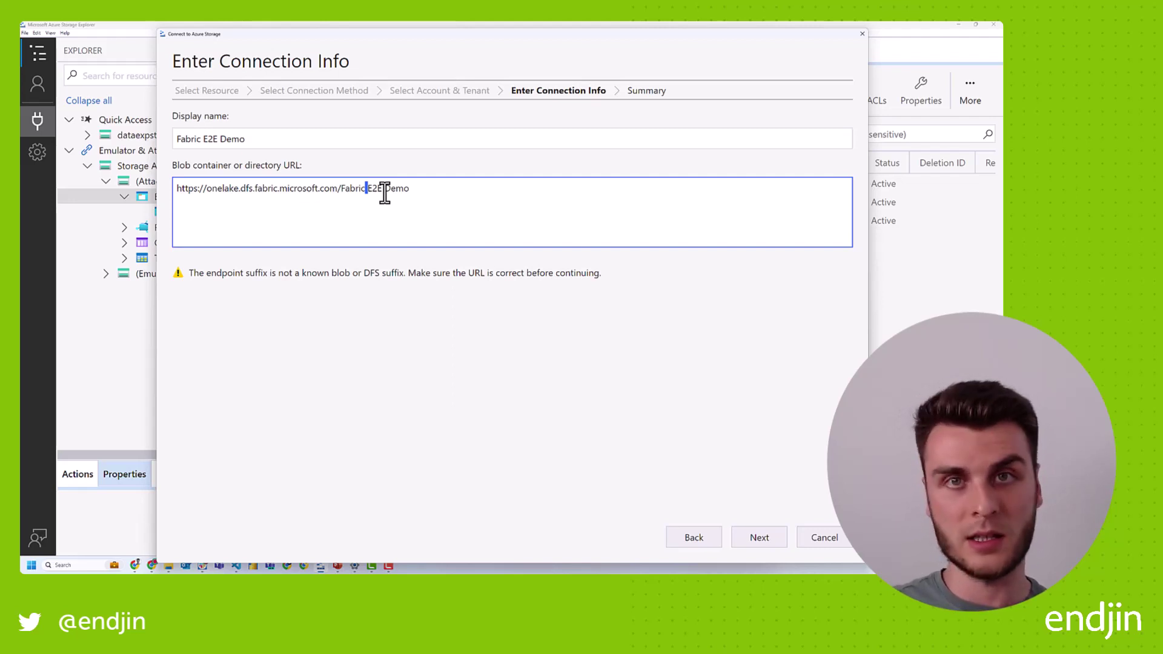
left_click(384, 194)
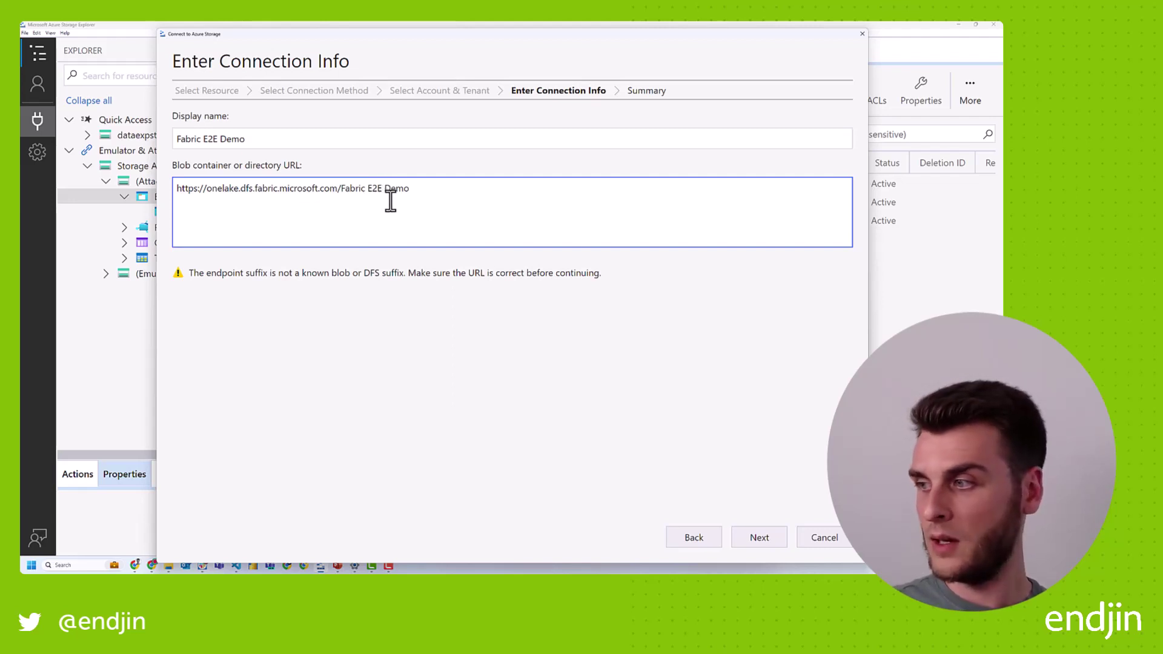
Review the summary and connect the Fabric E2E Demo container, revealing BRONZE_Demo_LR.Lakehouse
left_click(759, 538)
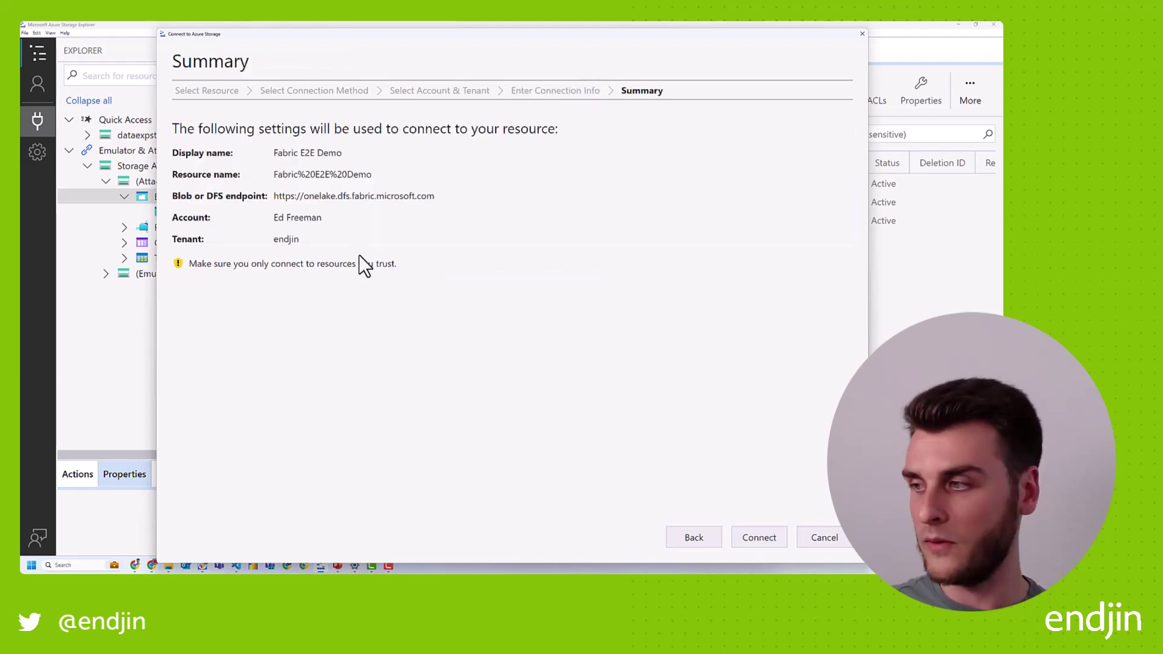
left_click(757, 537)
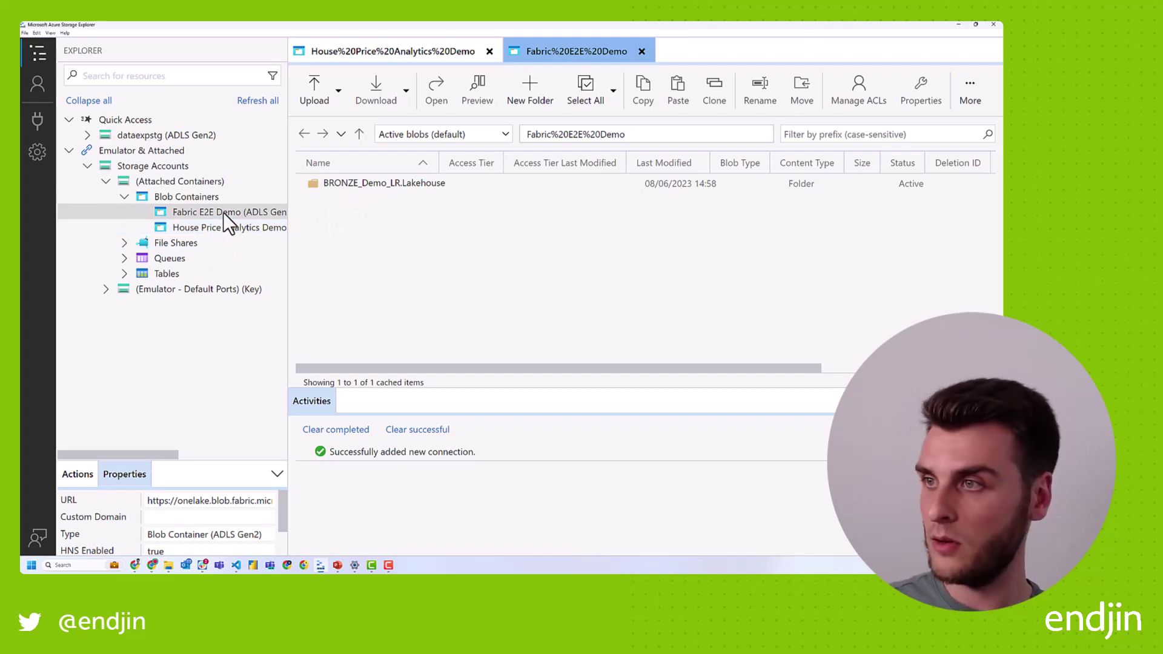
Browse BRONZE_Demo_LR.Lakehouse to Files/raw/ons/postcode_directory and select ONSPD_FEB_2023_UK_AL.csv
double_click(394, 182)
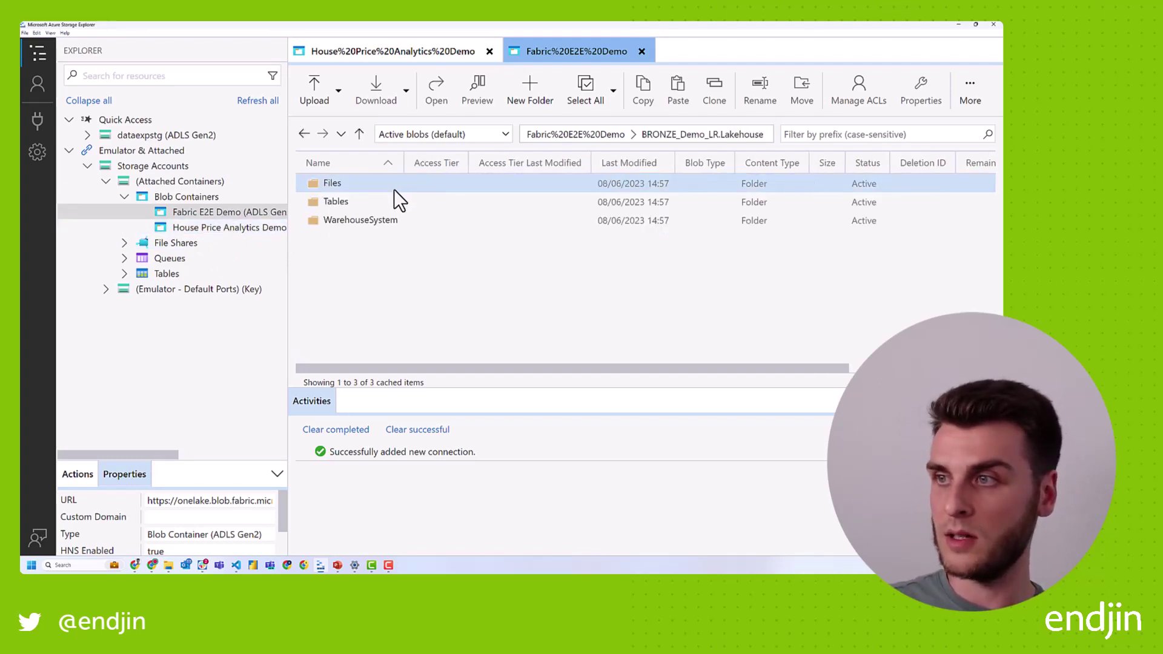
double_click(395, 184)
double_click(385, 184)
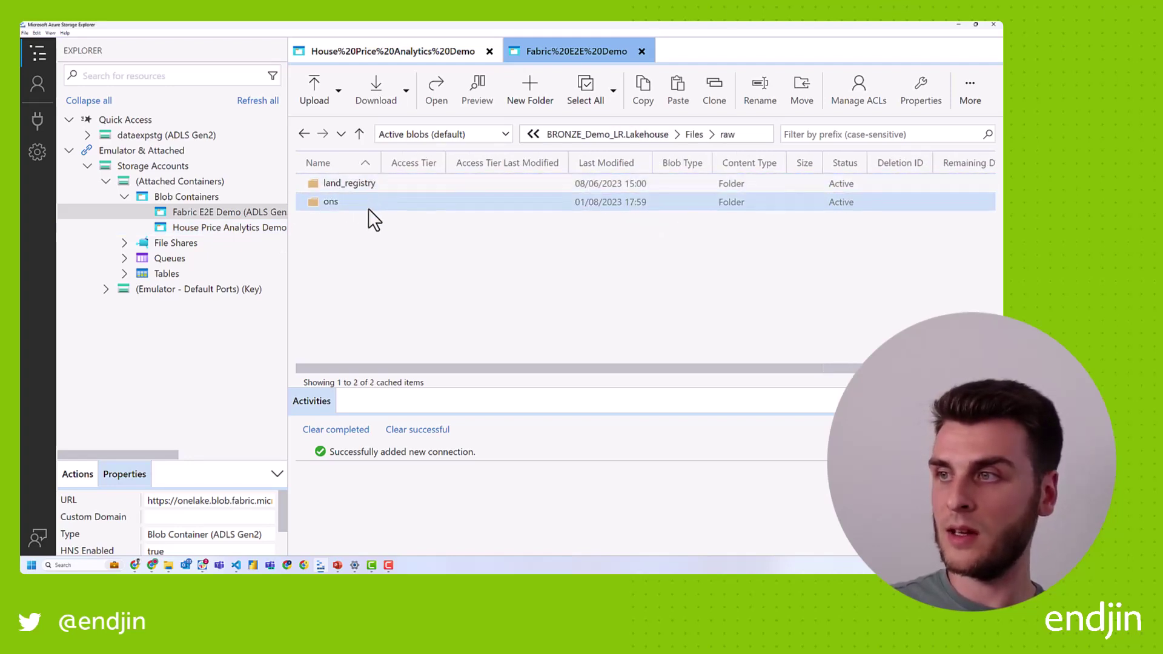
double_click(369, 205)
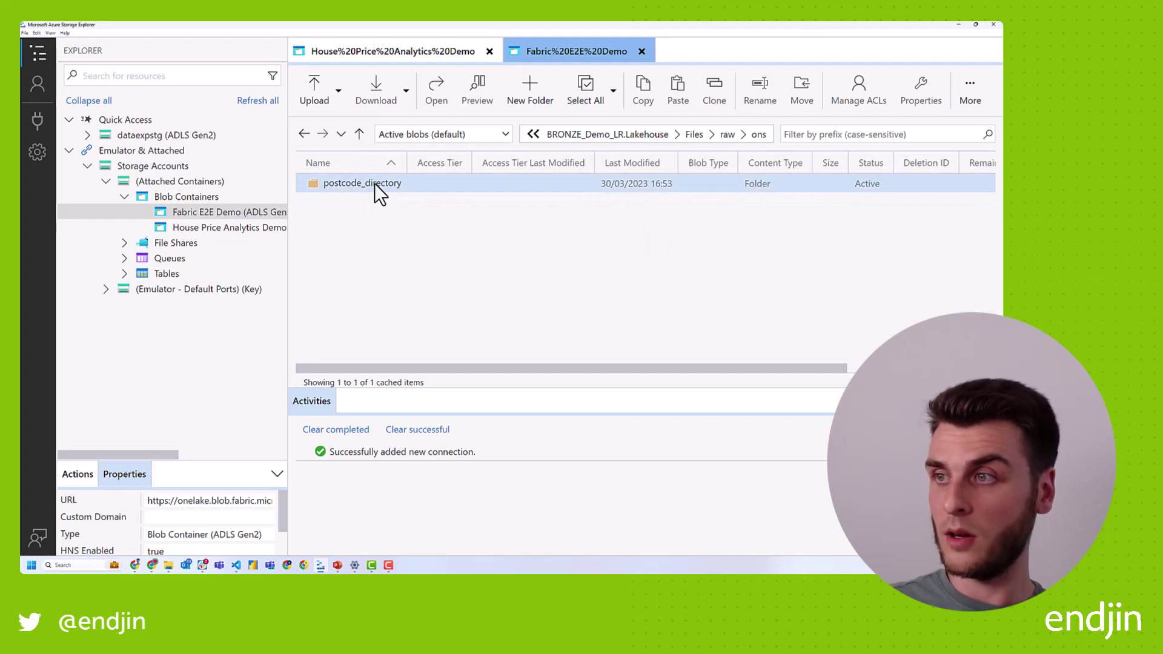
double_click(373, 185)
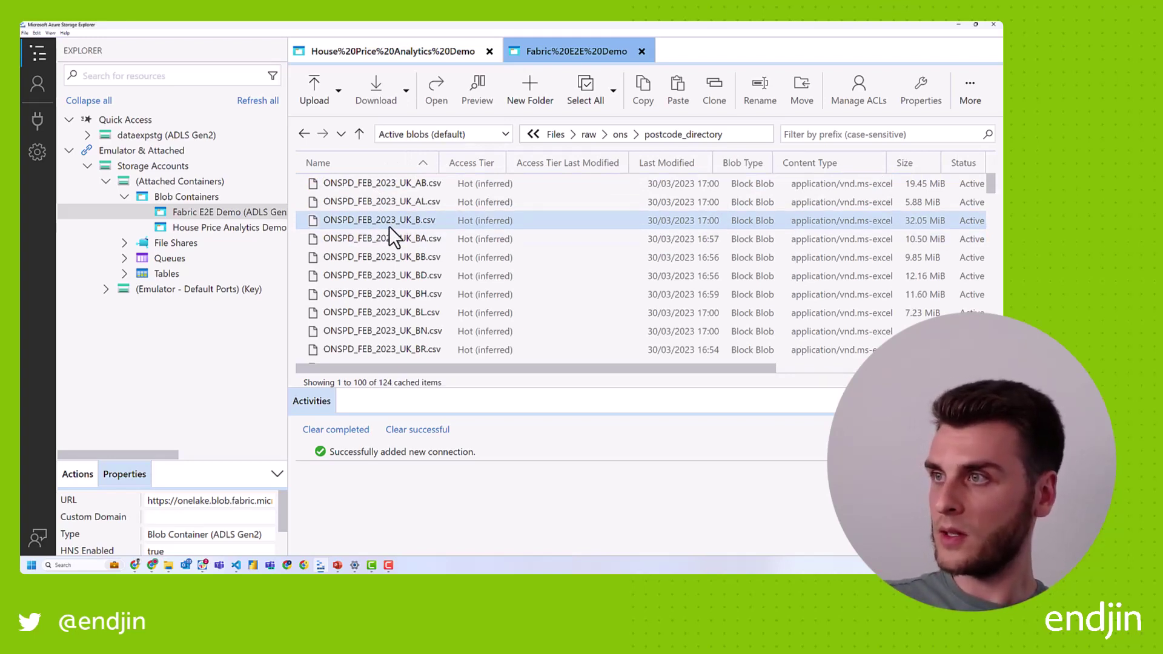
left_click(401, 204)
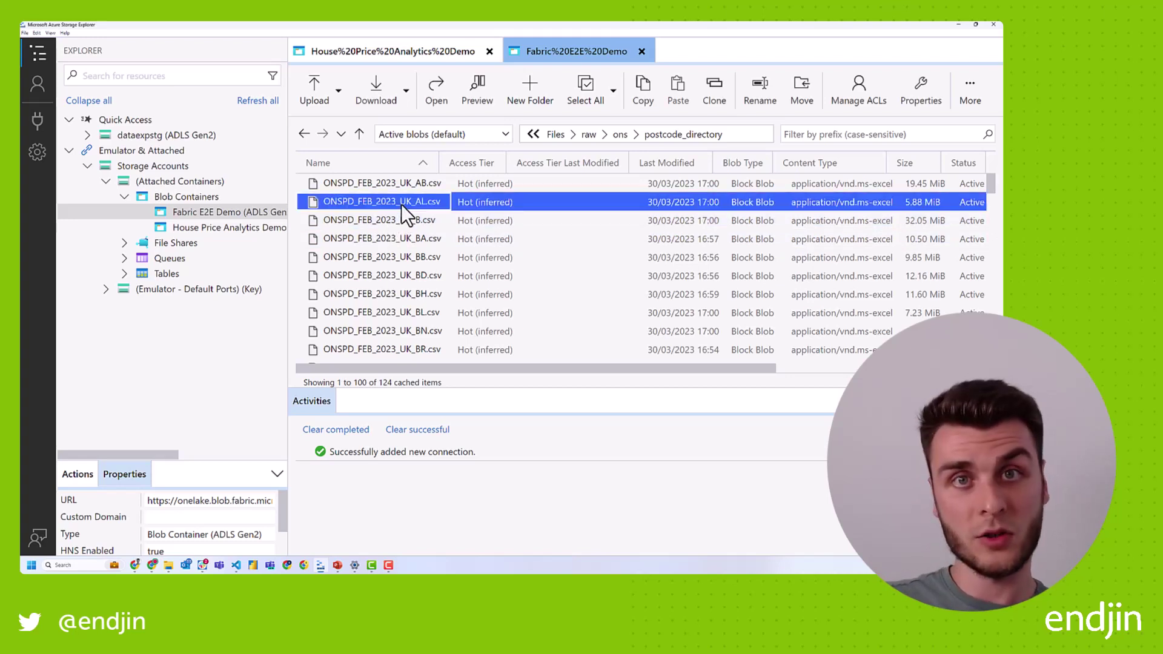
left_click(478, 100)
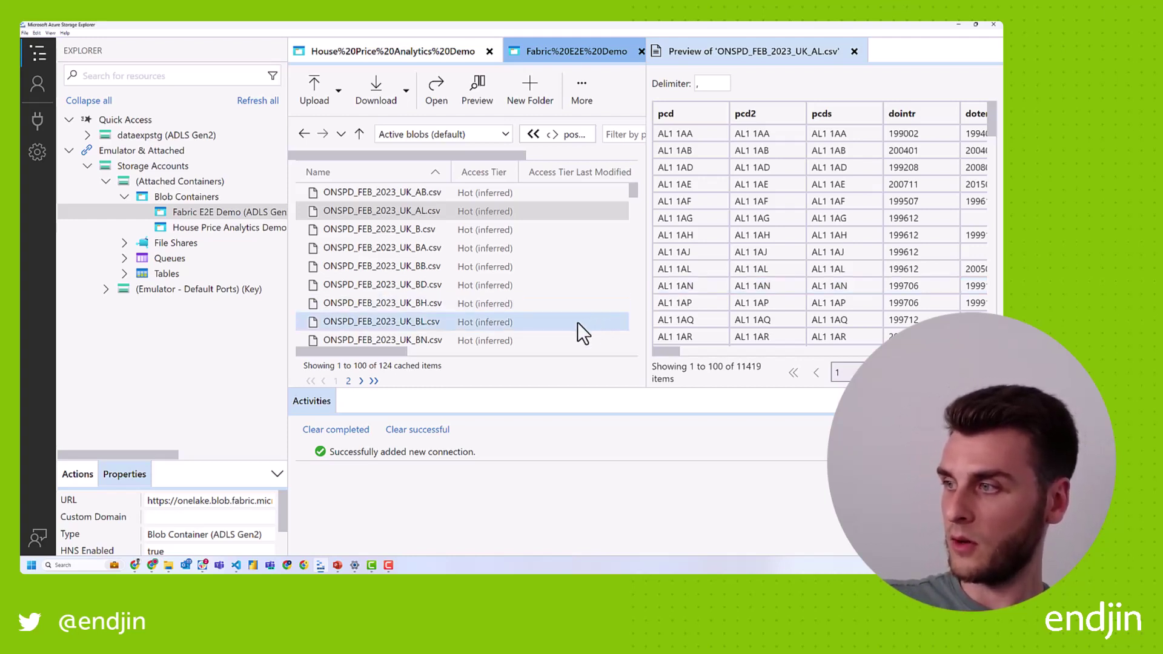
scroll(679, 333, "right", 3)
scroll(687, 336, "right", 2)
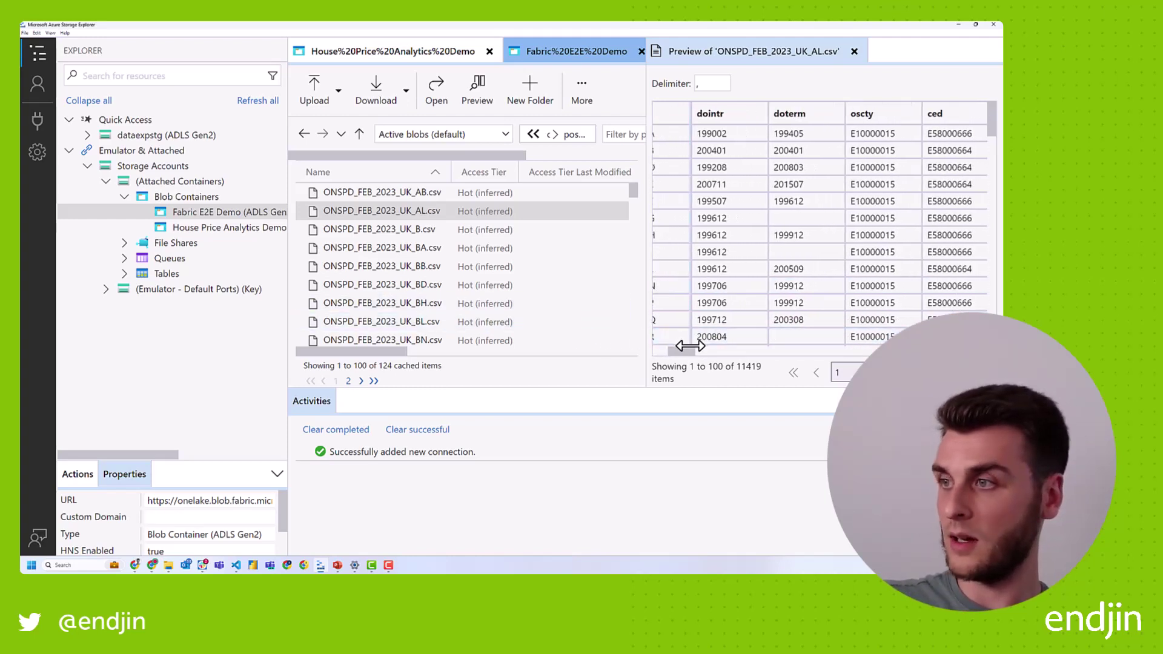
scroll(682, 352, "left", 5)
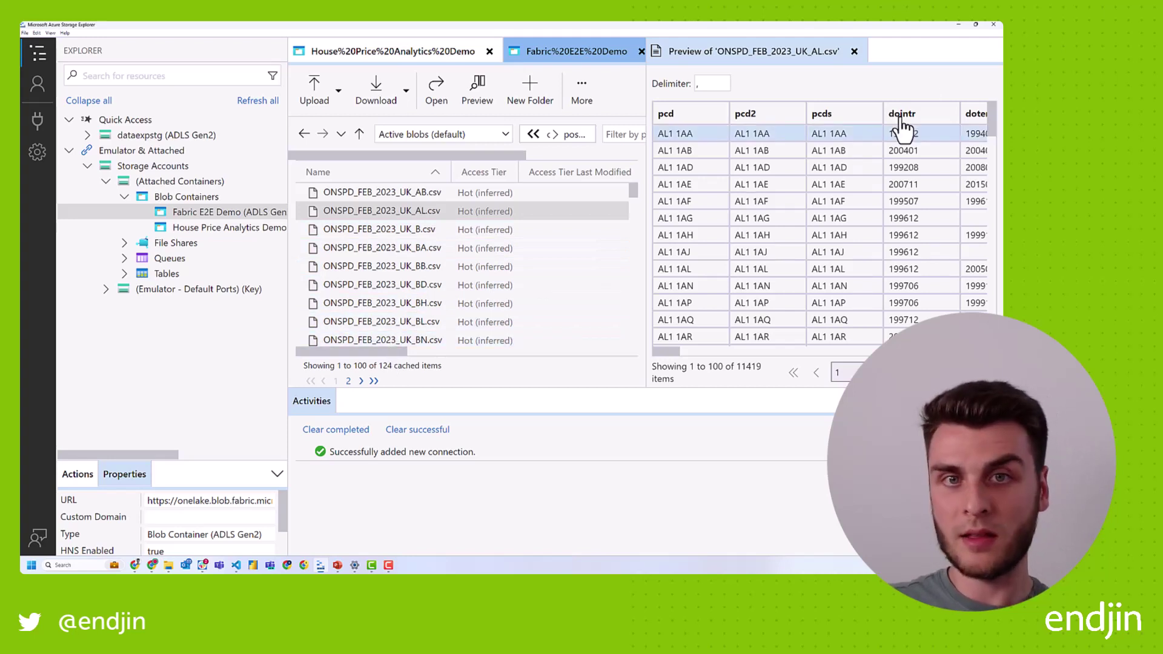
left_click(854, 52)
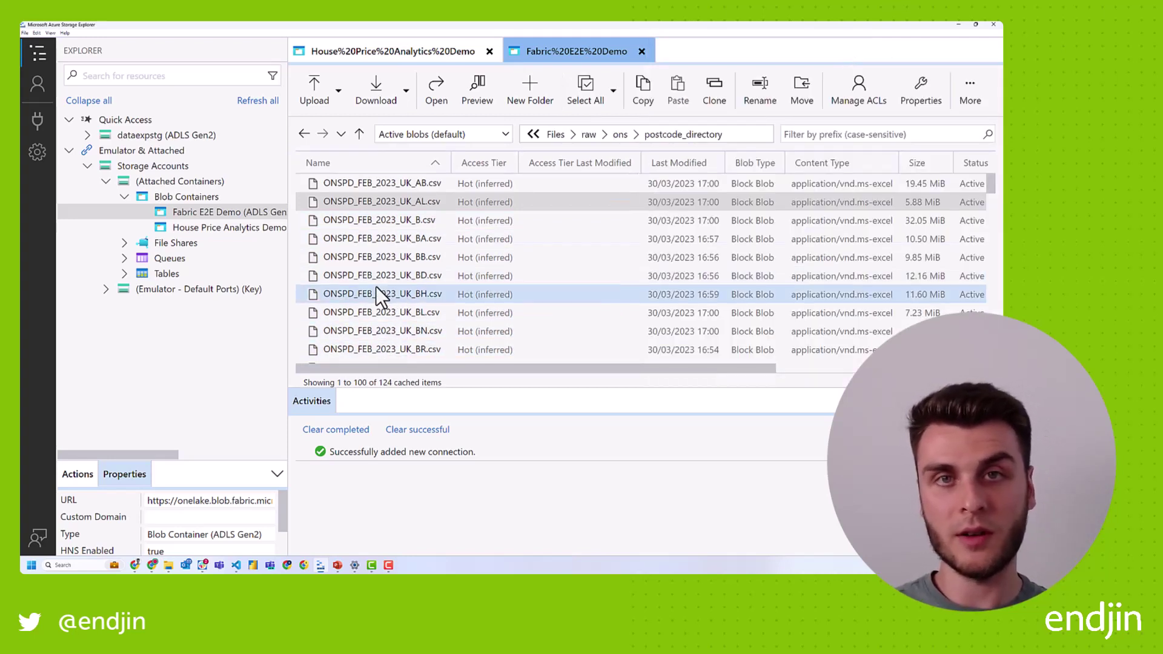